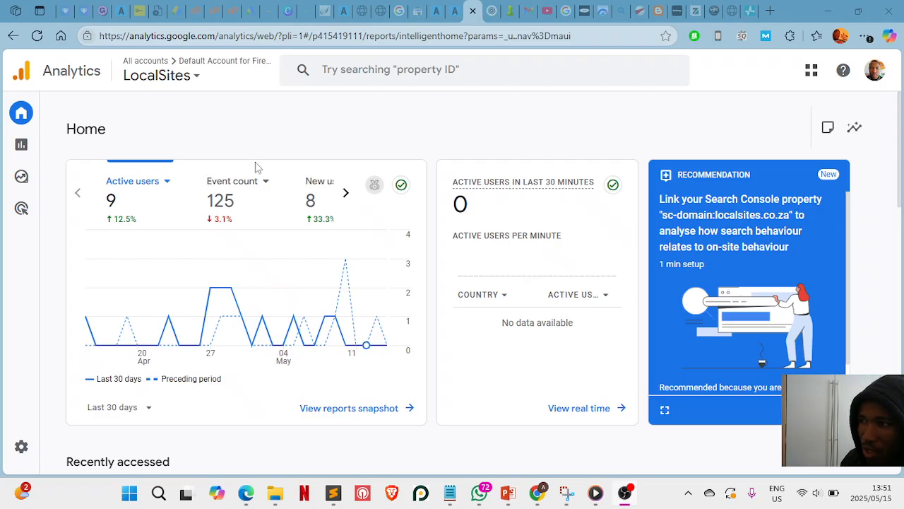
Step: Examine the LocalSites home overview, down to the suggested cards for users by country and page views
{"action": "scroll", "coordinate": [272, 254], "scroll_direction": "down", "scroll_amount": 2}
{"action": "scroll", "coordinate": [272, 254], "scroll_direction": "down", "scroll_amount": 2}
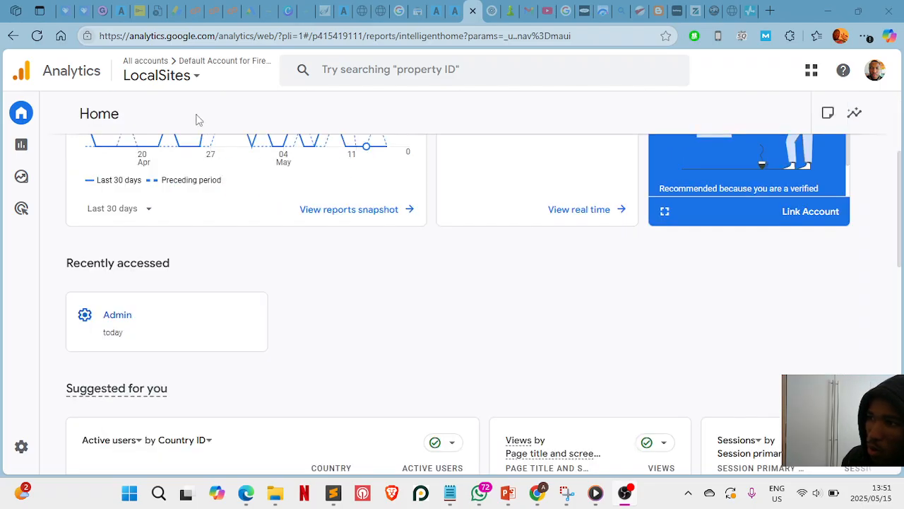
{"action": "scroll", "coordinate": [396, 290], "scroll_direction": "down", "scroll_amount": 2}
{"action": "mouse_move", "coordinate": [404, 303]}
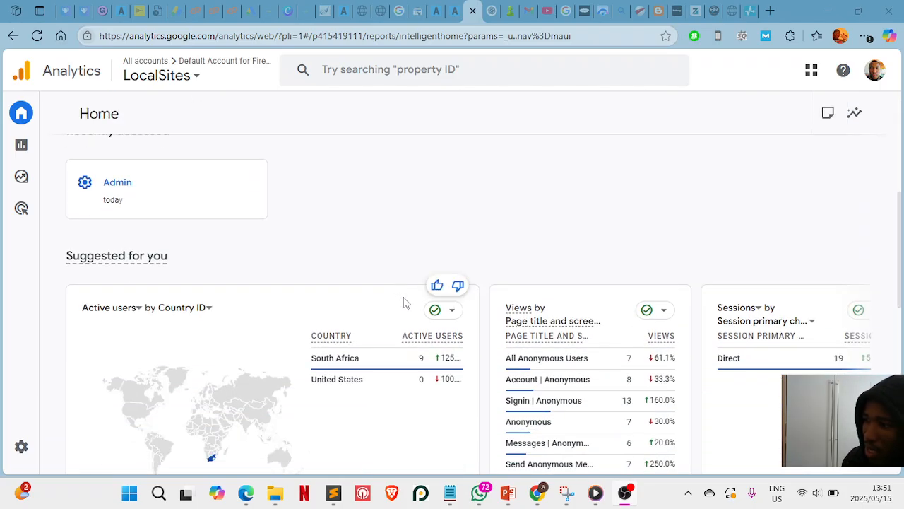
{"action": "scroll", "coordinate": [404, 300], "scroll_direction": "down", "scroll_amount": 2}
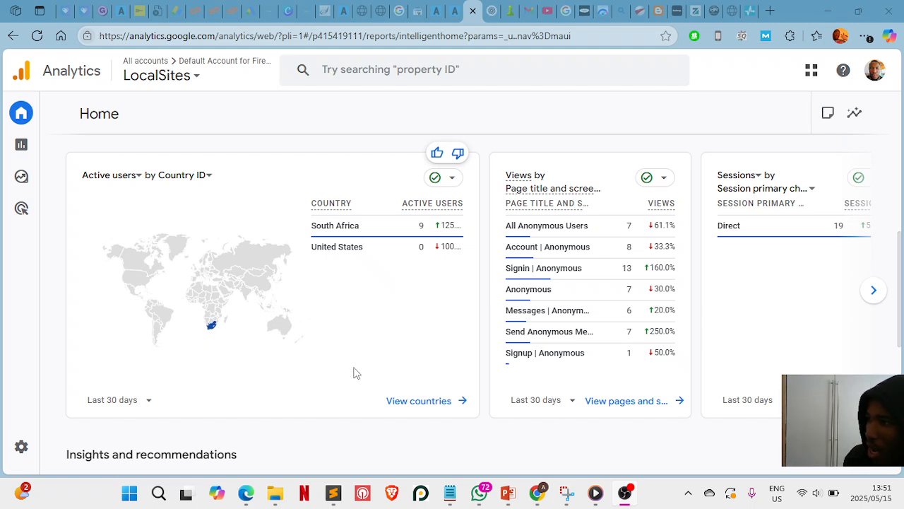
Step: Switch to the adsense24.com website and look over its homepage posts
{"action": "left_click", "coordinate": [453, 16]}
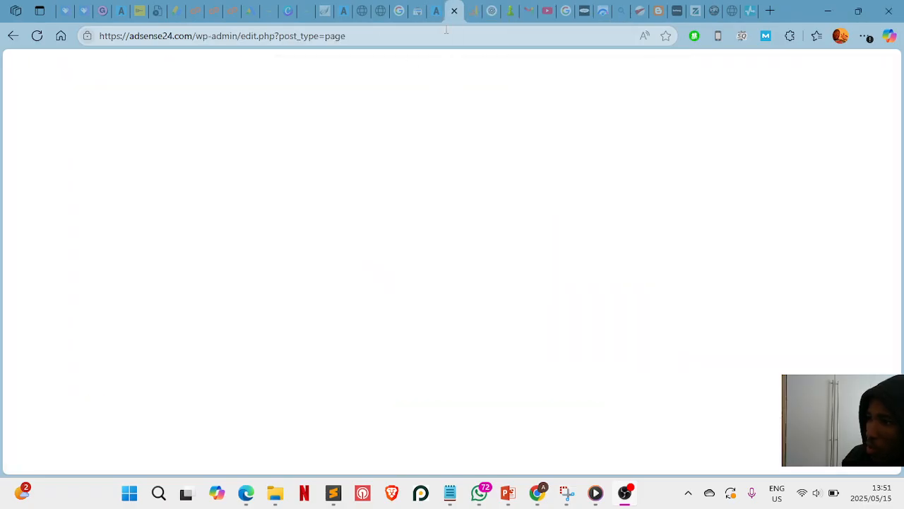
{"action": "left_click", "coordinate": [435, 14]}
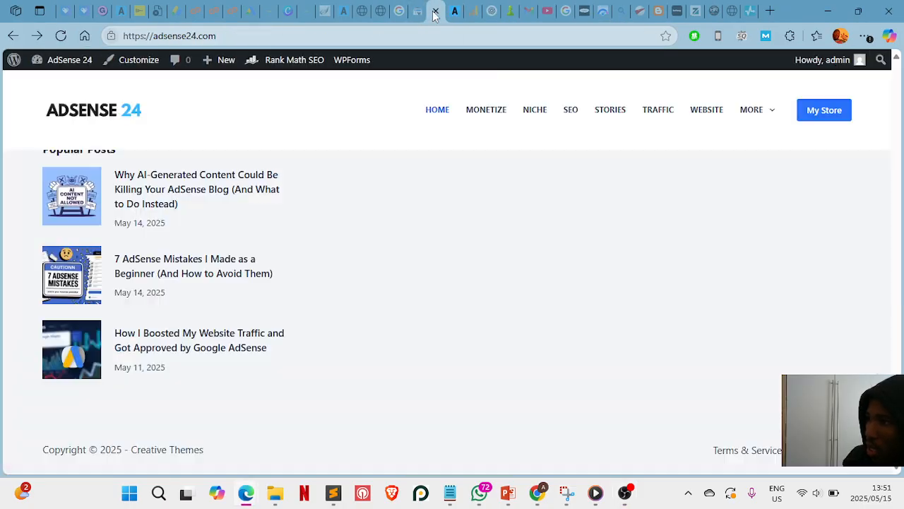
{"action": "scroll", "coordinate": [324, 243], "scroll_direction": "up", "scroll_amount": 10}
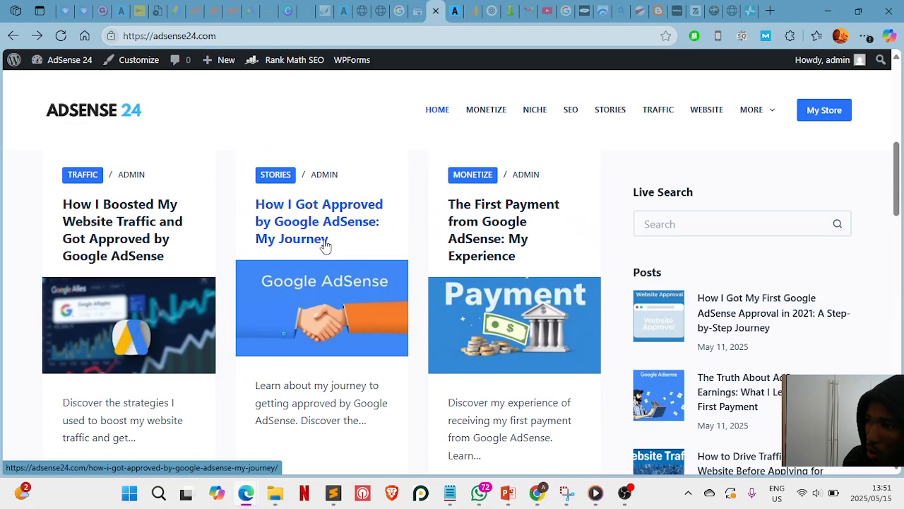
{"action": "scroll", "coordinate": [323, 244], "scroll_direction": "up", "scroll_amount": 5}
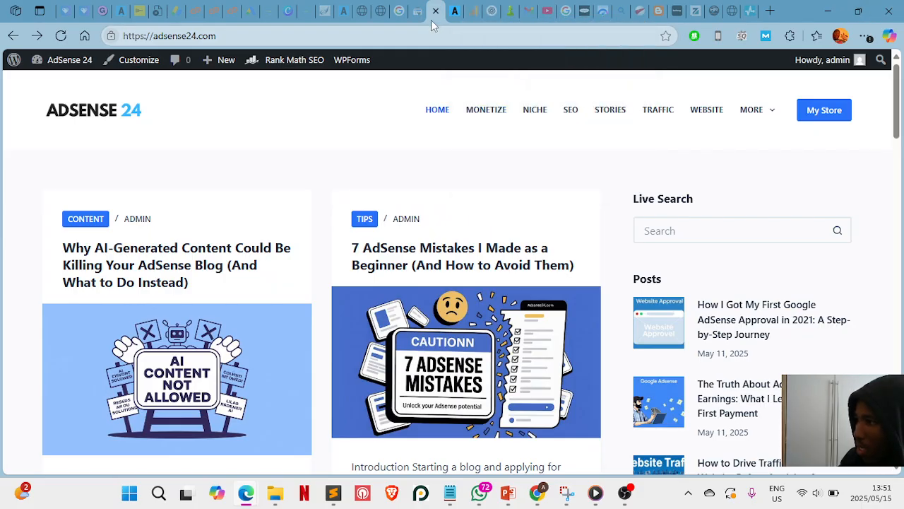
Step: Return to Google Analytics and start creating a new property from the admin settings
{"action": "left_click", "coordinate": [472, 17]}
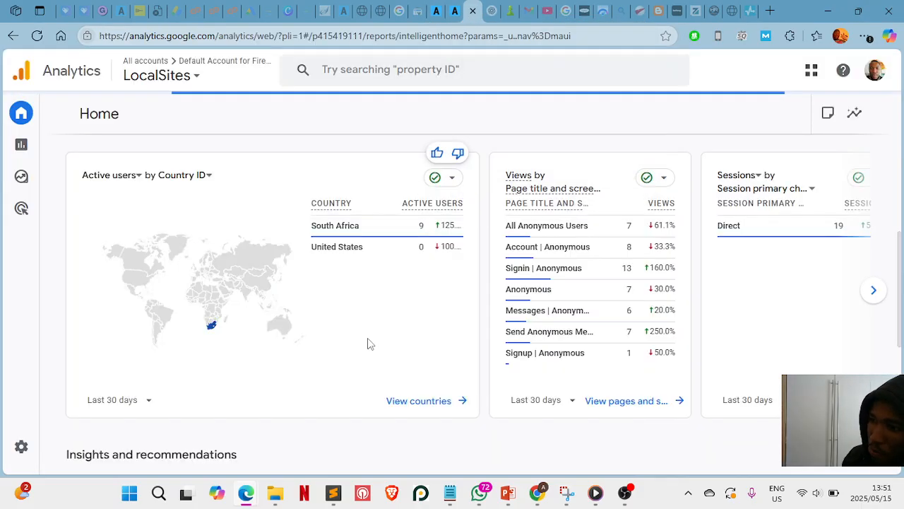
{"action": "mouse_move", "coordinate": [21, 448]}
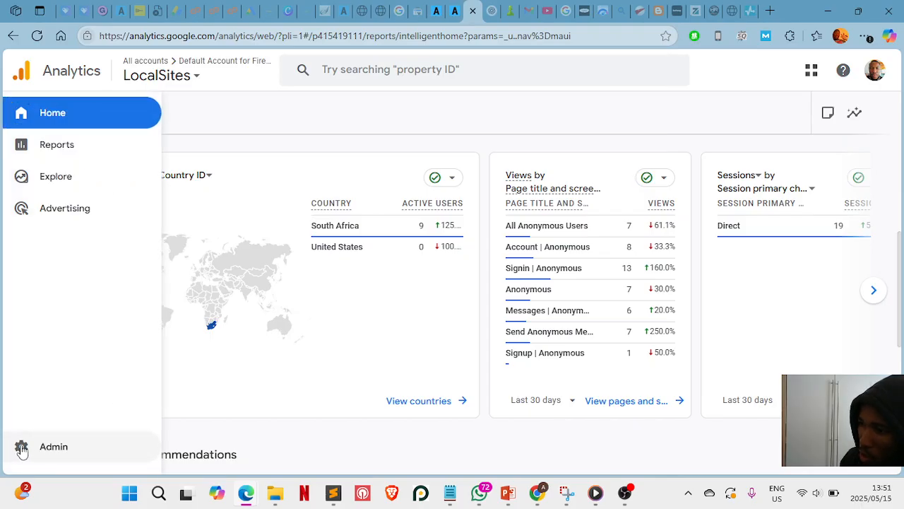
{"action": "left_click", "coordinate": [21, 448]}
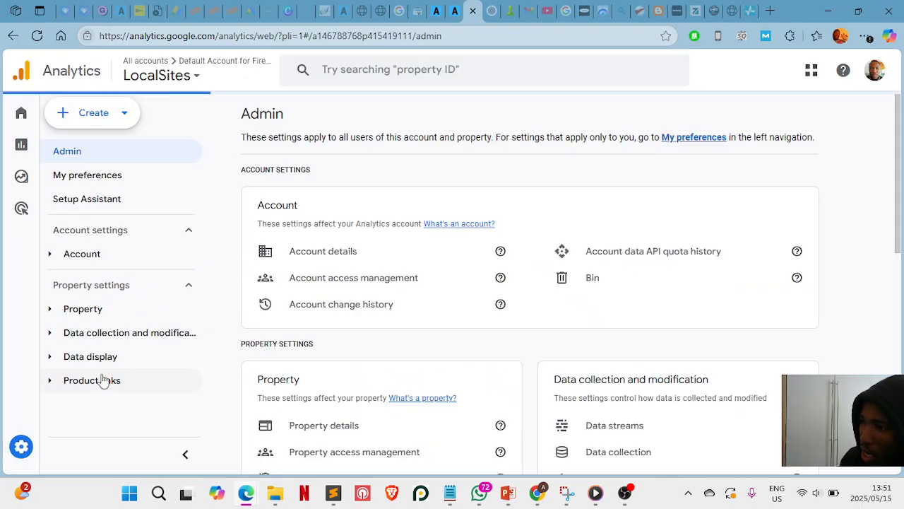
{"action": "left_click", "coordinate": [125, 117]}
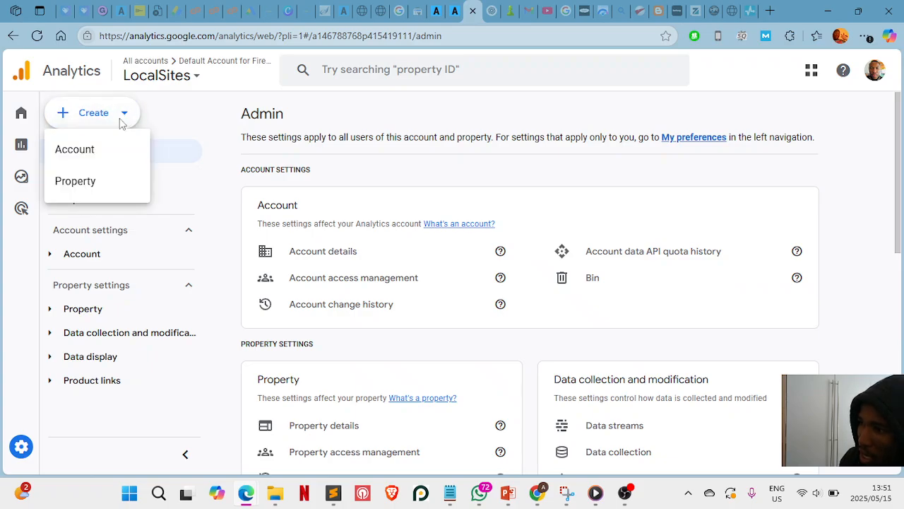
{"action": "left_click", "coordinate": [76, 182]}
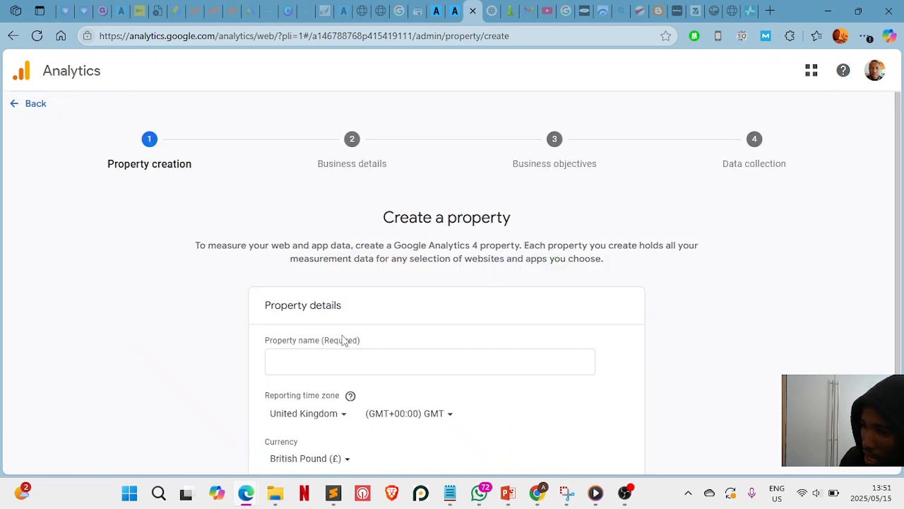
Step: Name the new property AdSense24
{"action": "scroll", "coordinate": [351, 356], "scroll_direction": "down", "scroll_amount": 2}
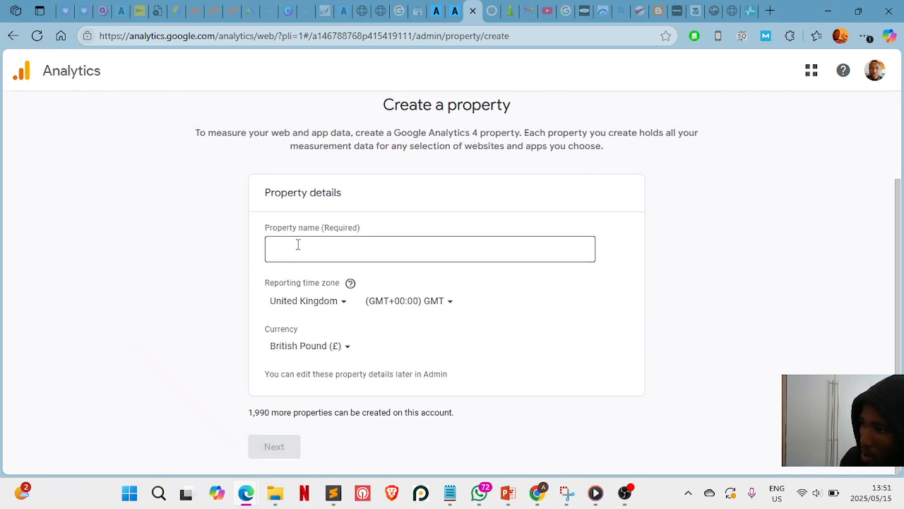
{"action": "left_click", "coordinate": [300, 252]}
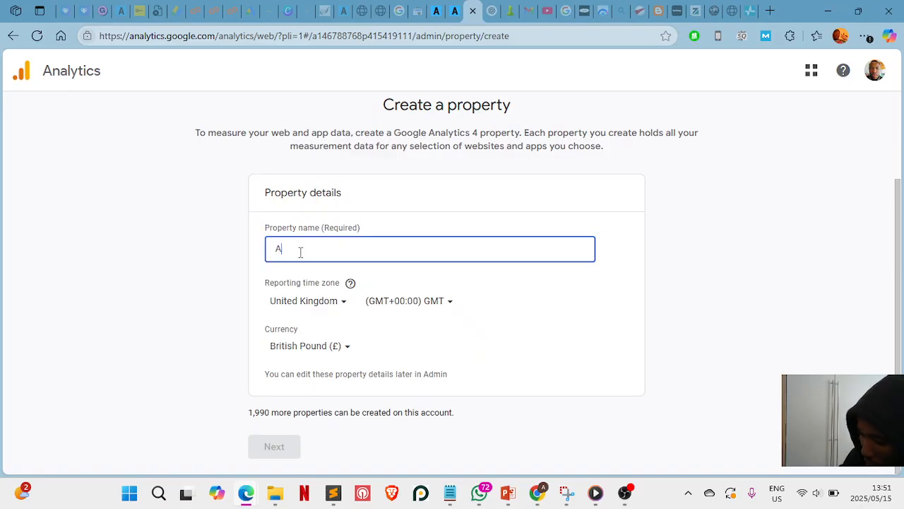
{"action": "type", "text": "AdSen"}
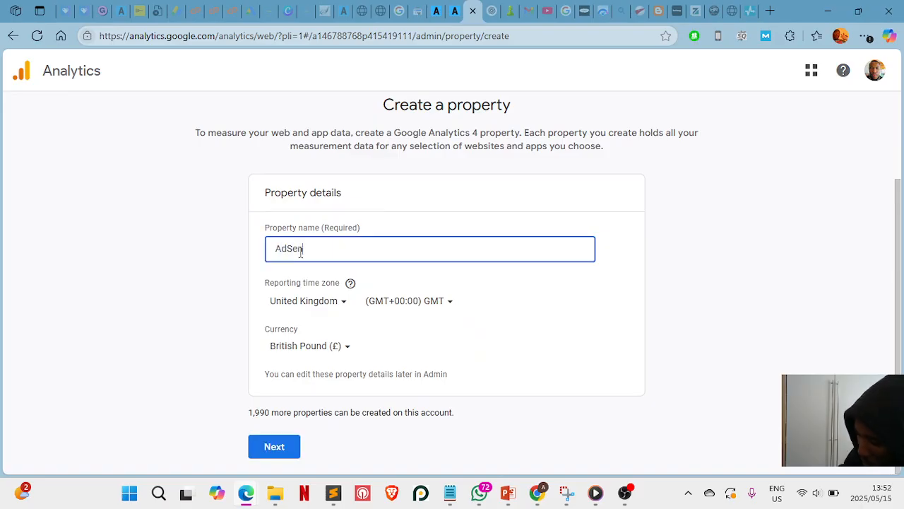
{"action": "type", "text": "se24"}
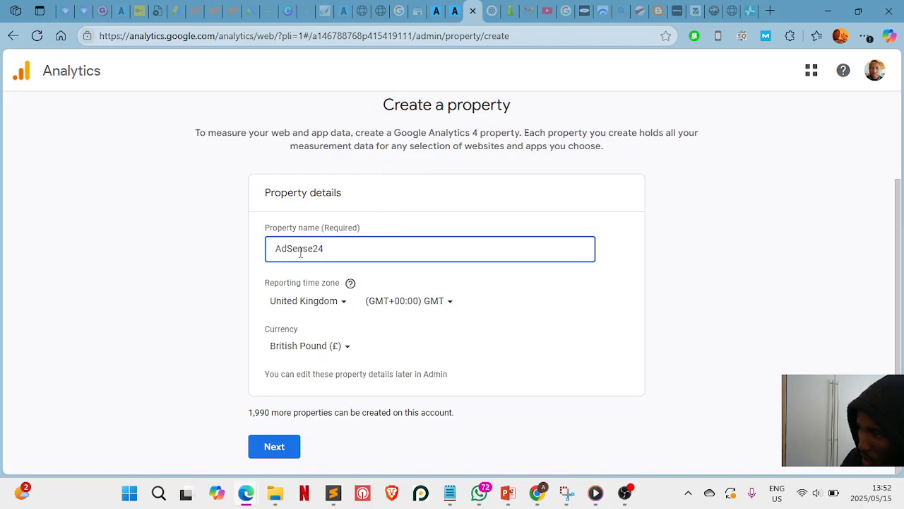
Step: Set the property's currency to South African Rand (R) and continue to the business details
{"action": "left_click", "coordinate": [348, 345]}
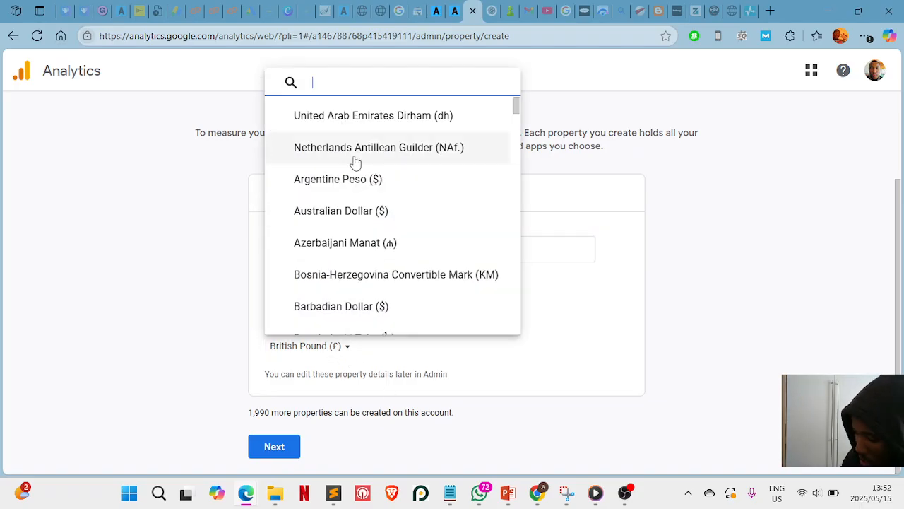
{"action": "type", "text": "soth"}
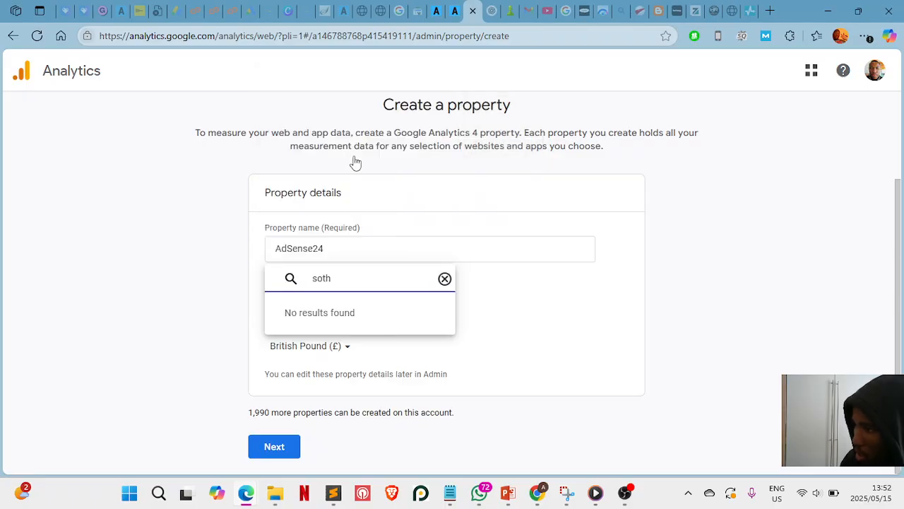
{"action": "key", "text": "BackSpace"}
{"action": "key", "text": "BackSpace"}
{"action": "type", "text": "u"}
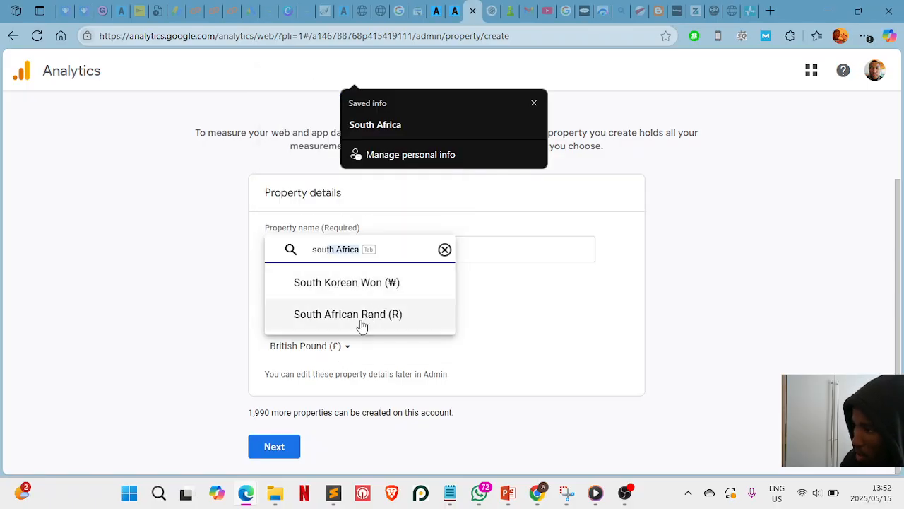
{"action": "left_click", "coordinate": [351, 315]}
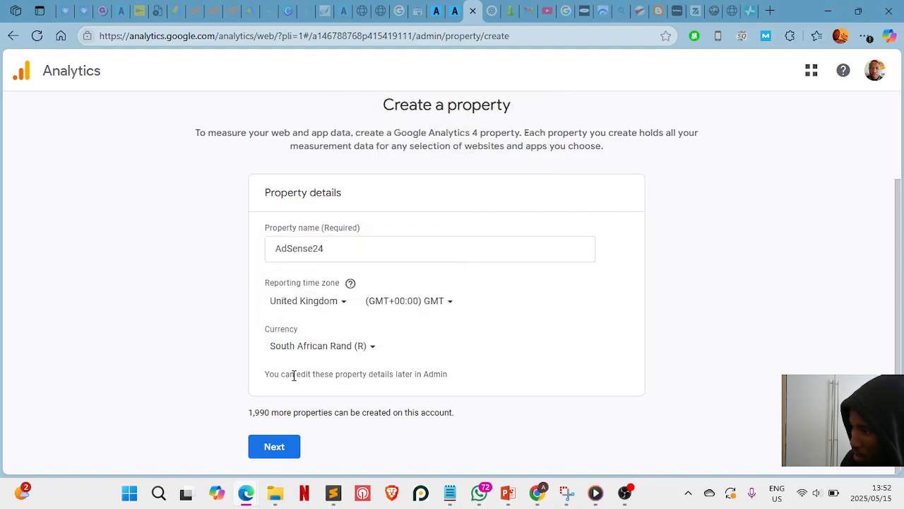
{"action": "left_click", "coordinate": [274, 447]}
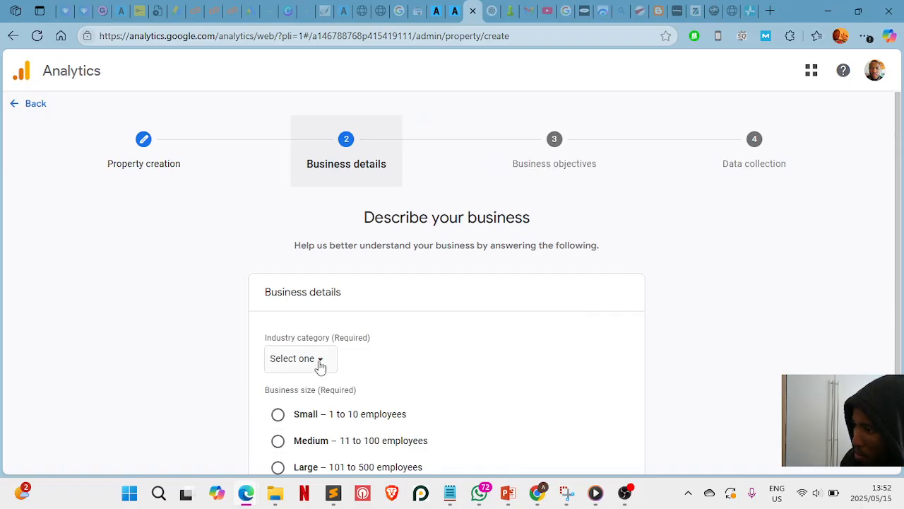
Step: Set the industry category of the business to Other business activity
{"action": "scroll", "coordinate": [319, 366], "scroll_direction": "down", "scroll_amount": 1}
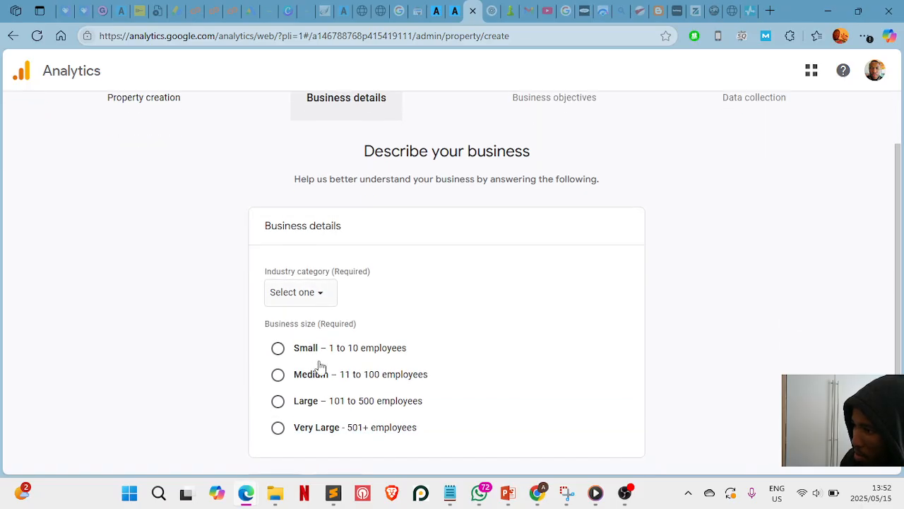
{"action": "left_click", "coordinate": [317, 298]}
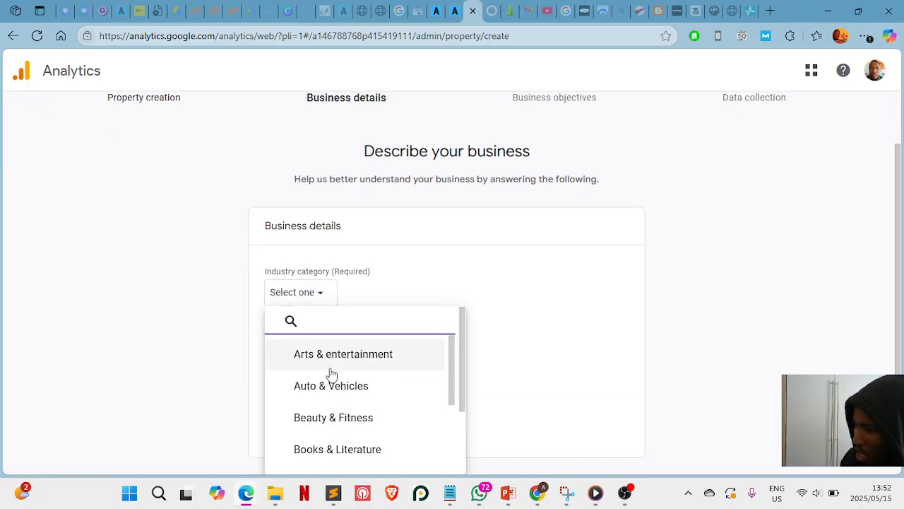
{"action": "scroll", "coordinate": [332, 375], "scroll_direction": "down", "scroll_amount": 5}
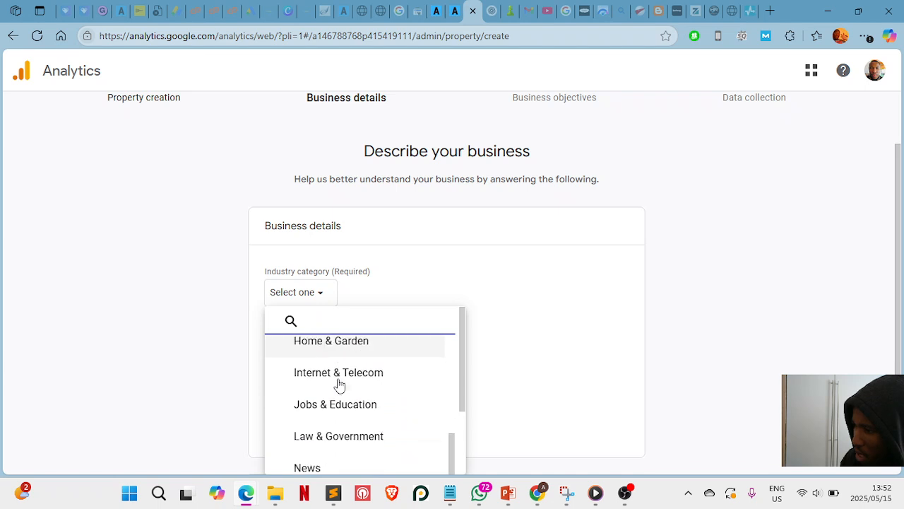
{"action": "scroll", "coordinate": [340, 388], "scroll_direction": "down", "scroll_amount": 2}
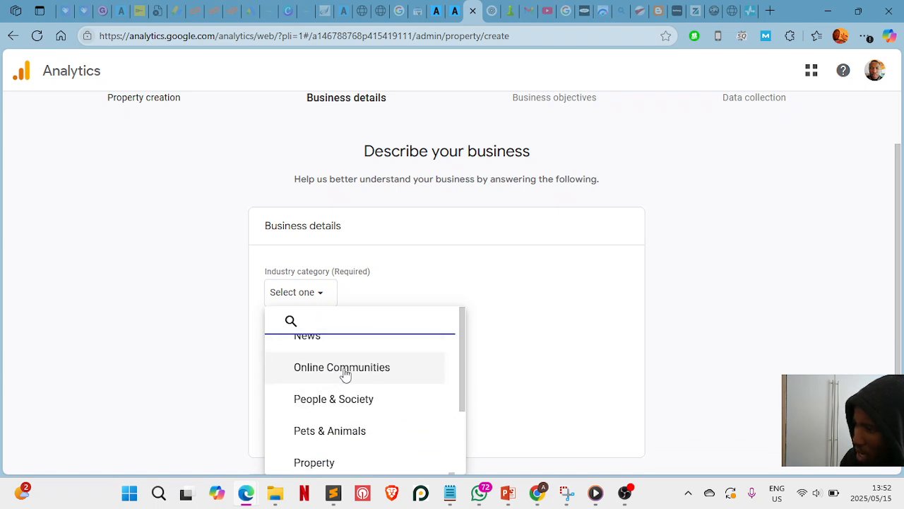
{"action": "scroll", "coordinate": [344, 373], "scroll_direction": "up", "scroll_amount": 1}
{"action": "scroll", "coordinate": [345, 373], "scroll_direction": "down", "scroll_amount": 2}
{"action": "scroll", "coordinate": [345, 373], "scroll_direction": "up", "scroll_amount": 1}
{"action": "scroll", "coordinate": [345, 372], "scroll_direction": "down", "scroll_amount": 3}
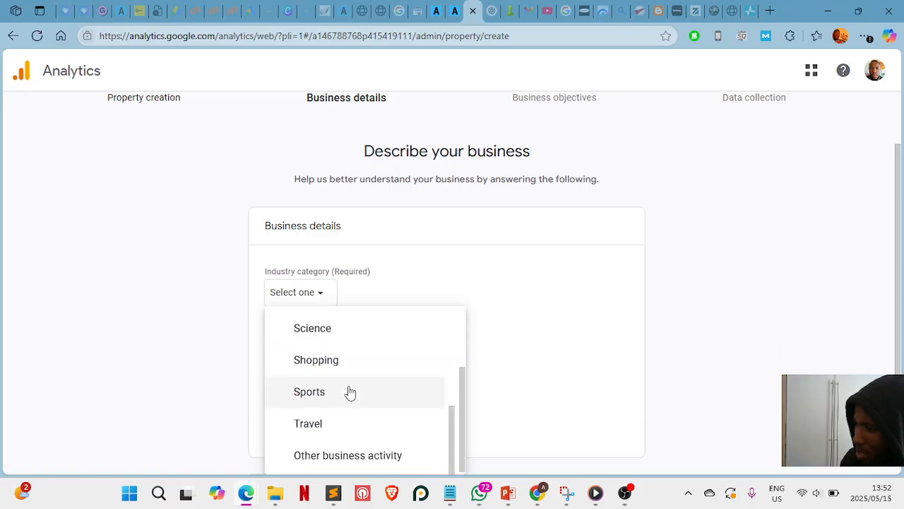
{"action": "scroll", "coordinate": [361, 428], "scroll_direction": "up", "scroll_amount": 6}
{"action": "scroll", "coordinate": [360, 424], "scroll_direction": "up", "scroll_amount": 3}
{"action": "scroll", "coordinate": [360, 424], "scroll_direction": "down", "scroll_amount": 3}
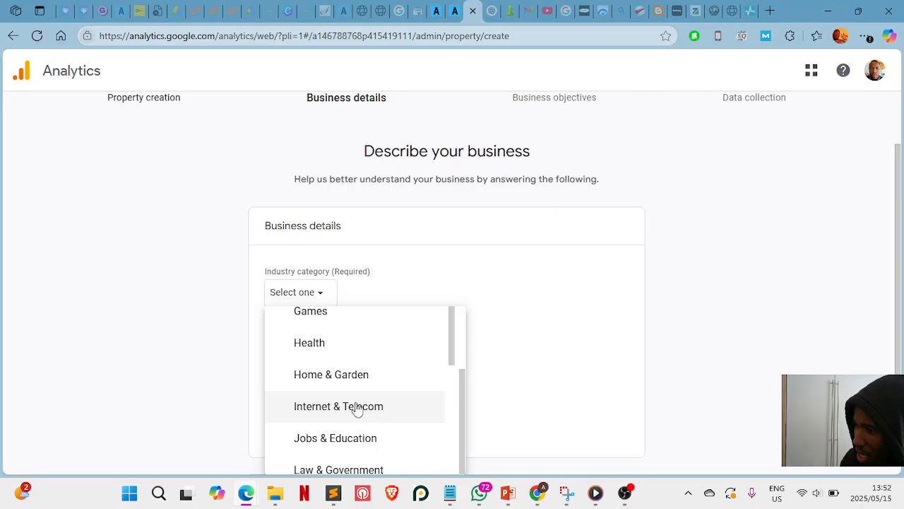
{"action": "scroll", "coordinate": [349, 428], "scroll_direction": "up", "scroll_amount": 3}
{"action": "scroll", "coordinate": [349, 429], "scroll_direction": "up", "scroll_amount": 1}
{"action": "scroll", "coordinate": [349, 428], "scroll_direction": "down", "scroll_amount": 1}
{"action": "scroll", "coordinate": [353, 428], "scroll_direction": "up", "scroll_amount": 1}
{"action": "scroll", "coordinate": [353, 428], "scroll_direction": "down", "scroll_amount": 1}
{"action": "scroll", "coordinate": [368, 421], "scroll_direction": "down", "scroll_amount": 8}
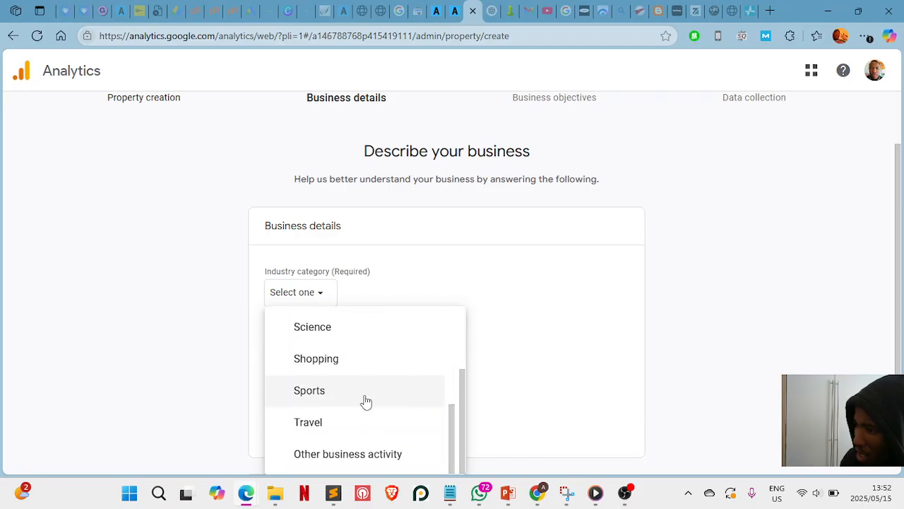
{"action": "left_click", "coordinate": [365, 461]}
Step: Set the business size to Small – 1 to 10 employees and continue to the business objectives
{"action": "left_click", "coordinate": [279, 352]}
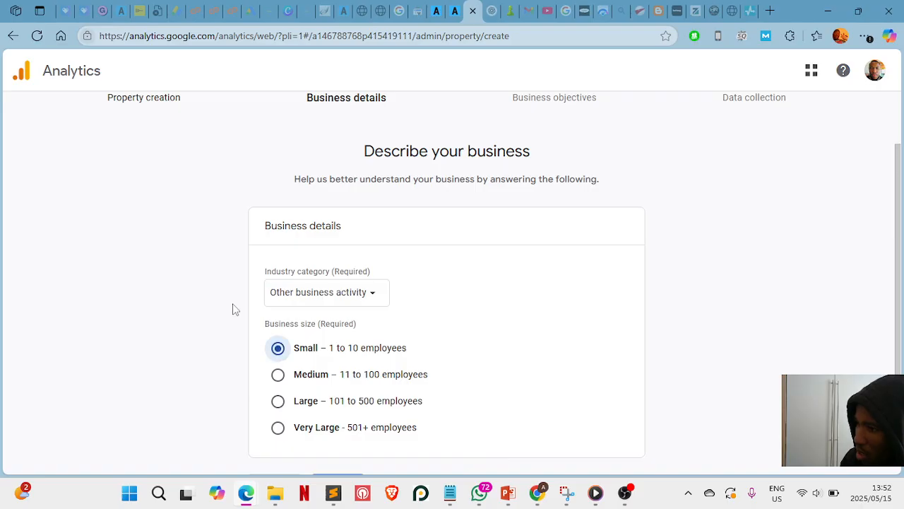
{"action": "scroll", "coordinate": [240, 311], "scroll_direction": "down", "scroll_amount": 1}
{"action": "left_click", "coordinate": [342, 452]}
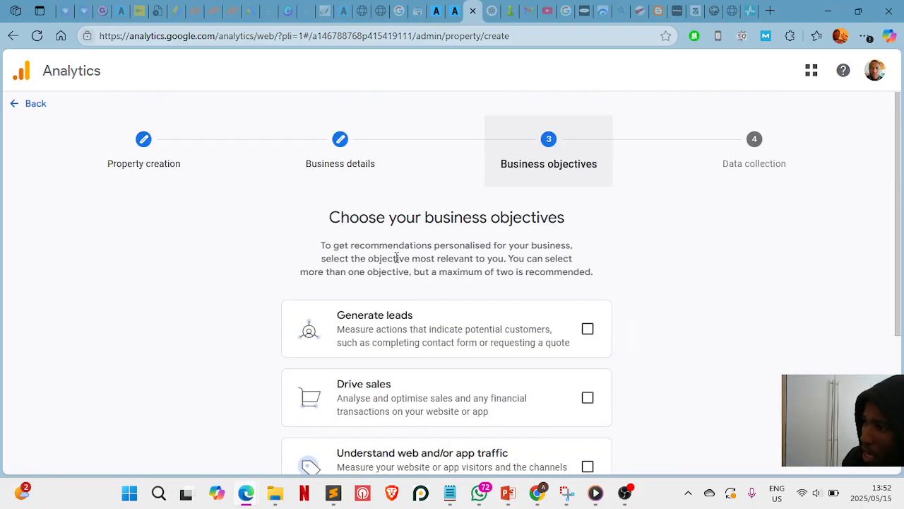
Step: Select the objectives for understanding web and/or app traffic and viewing user engagement and retention, and create the property
{"action": "scroll", "coordinate": [525, 299], "scroll_direction": "down", "scroll_amount": 2}
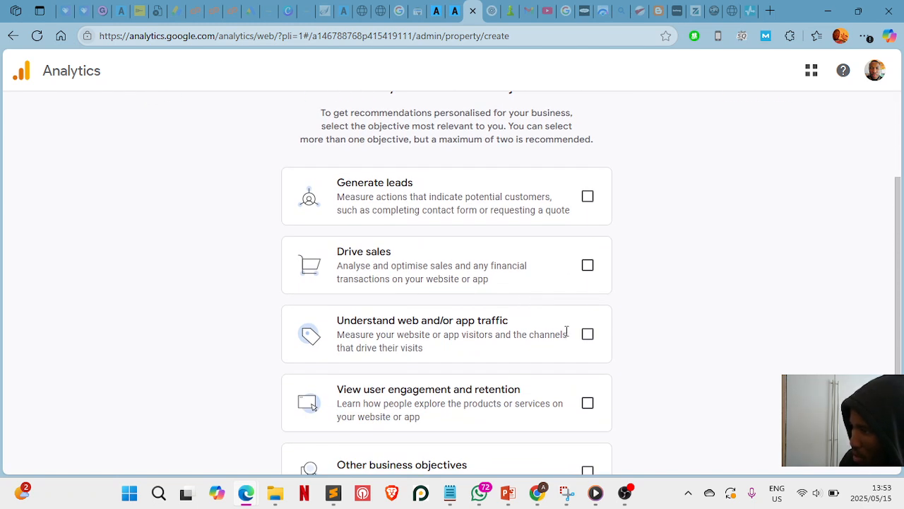
{"action": "left_click", "coordinate": [586, 338]}
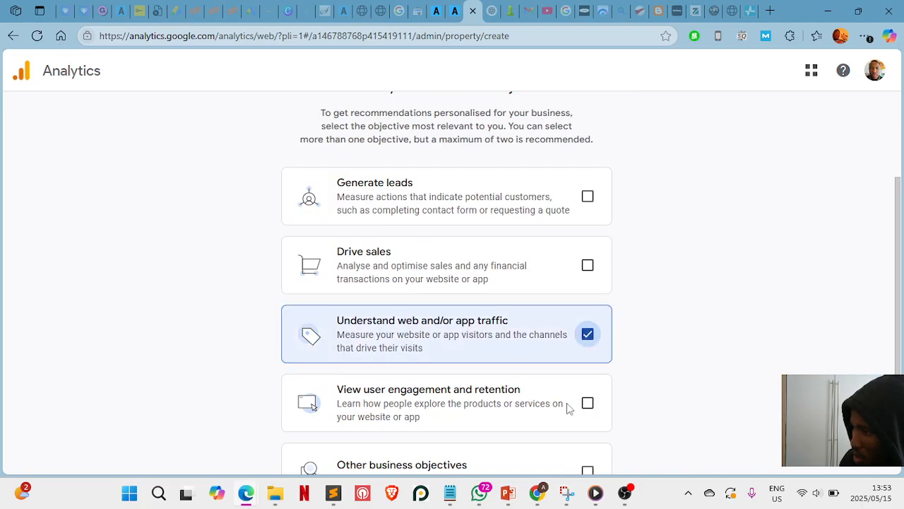
{"action": "left_click", "coordinate": [588, 406]}
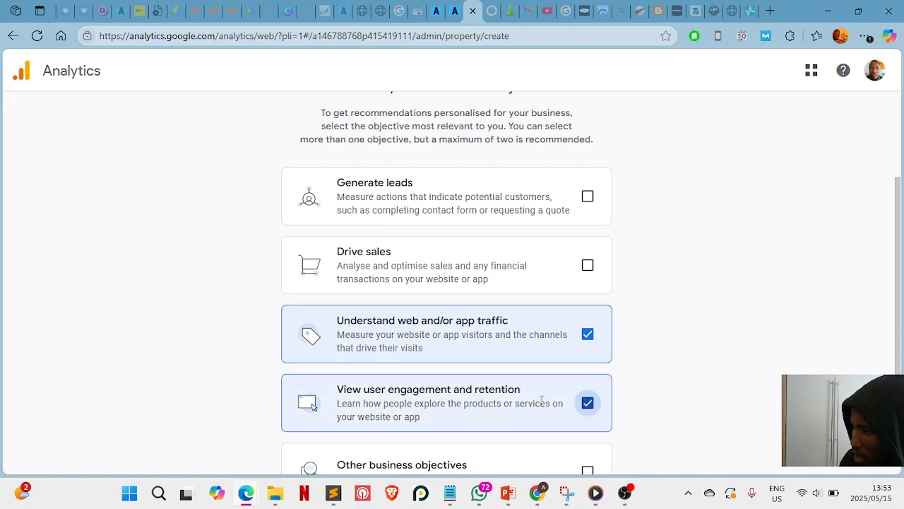
{"action": "scroll", "coordinate": [390, 316], "scroll_direction": "down", "scroll_amount": 2}
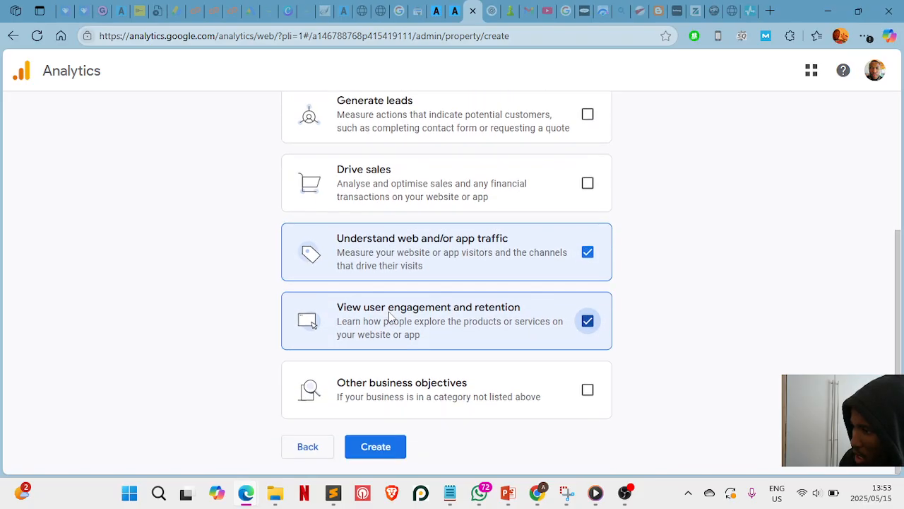
{"action": "left_click", "coordinate": [376, 447]}
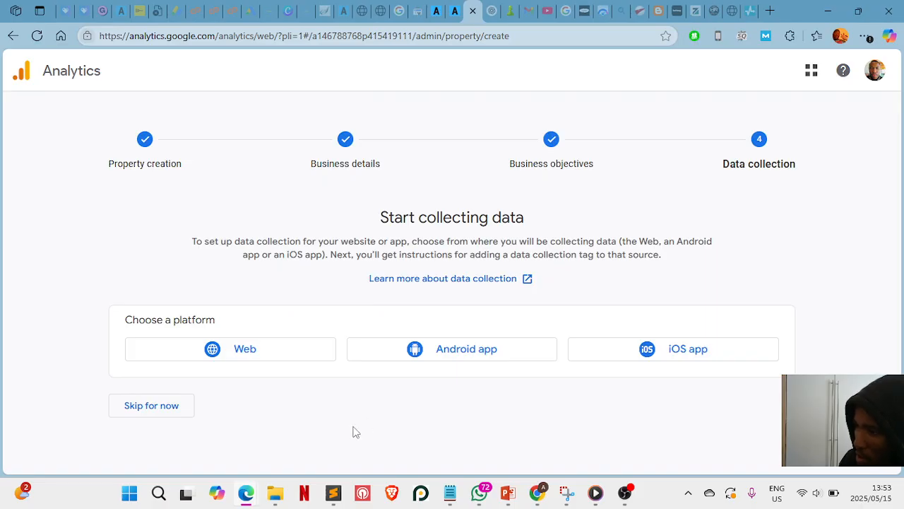
{"action": "left_click", "coordinate": [217, 355]}
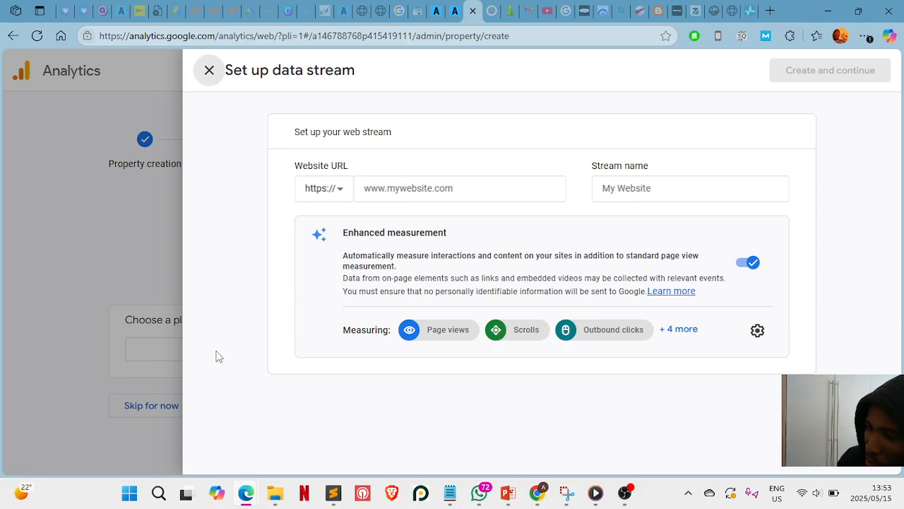
{"action": "left_click", "coordinate": [439, 187]}
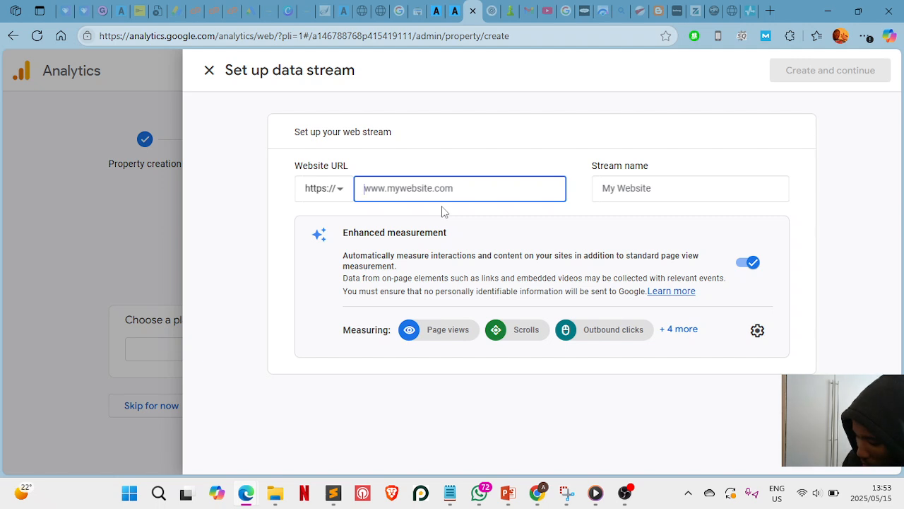
{"action": "type", "text": "adsense24.com"}
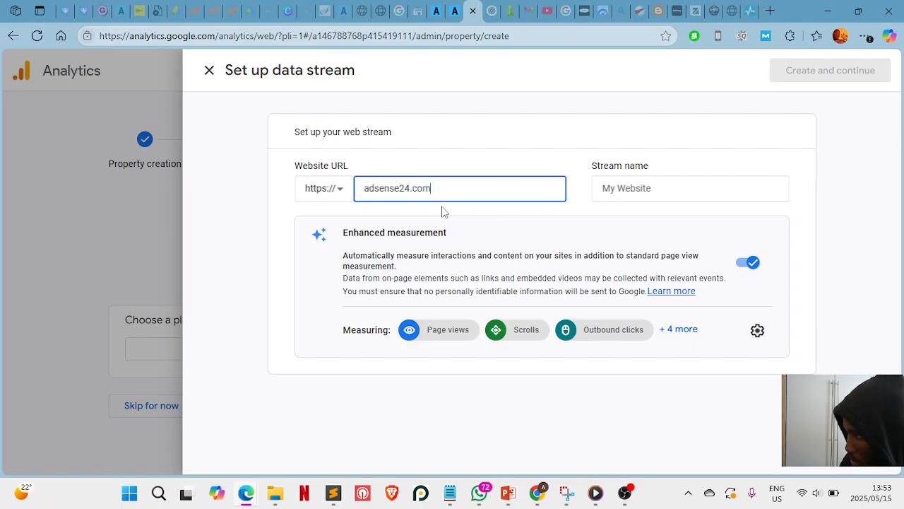
{"action": "left_click", "coordinate": [691, 188]}
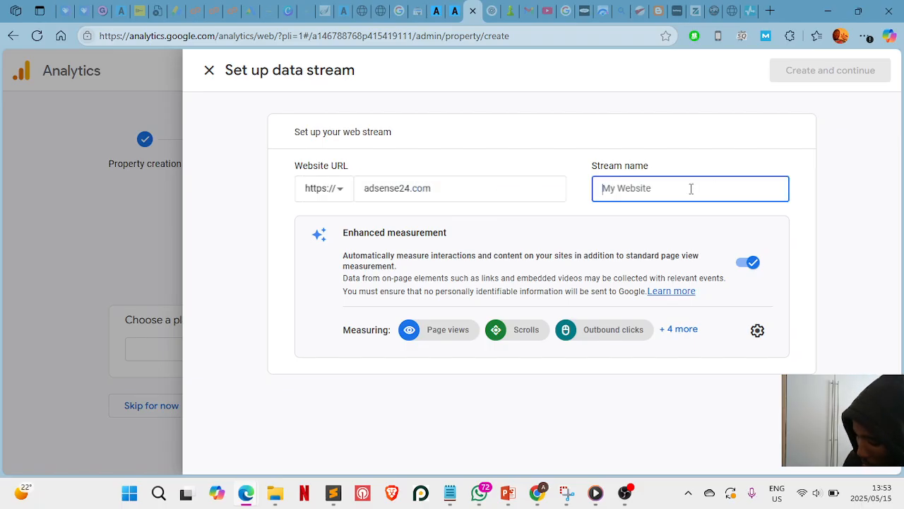
{"action": "type", "text": "AdSense24"}
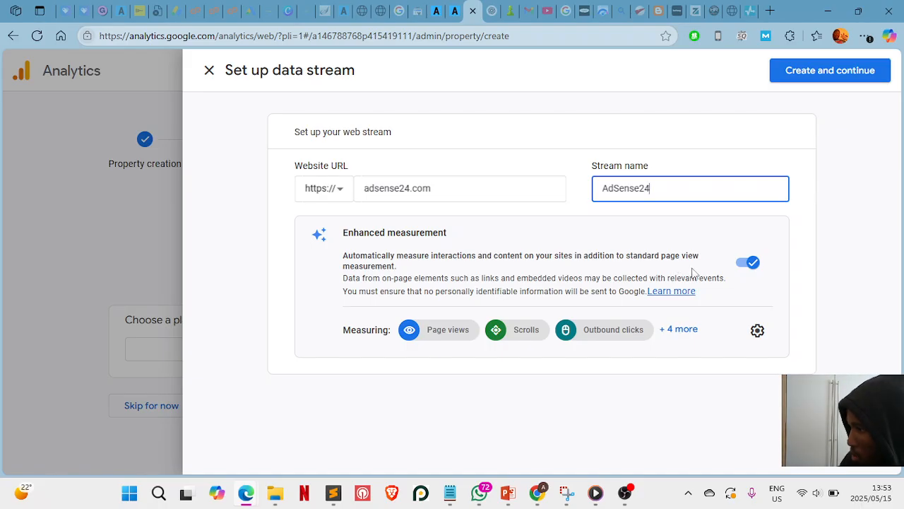
{"action": "left_click", "coordinate": [819, 77]}
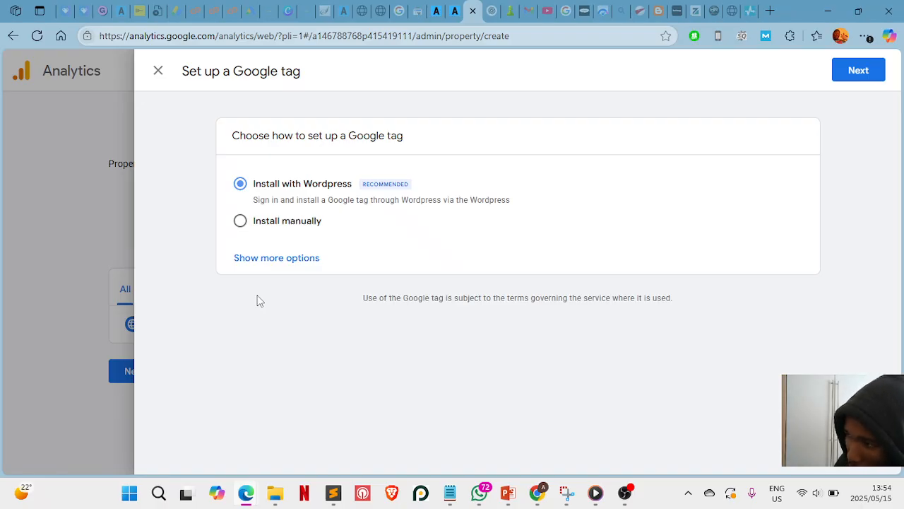
Step: Compare the WordPress and manual installation options for the Google tag, including the additional setup options and manual instructions
{"action": "left_click", "coordinate": [241, 224]}
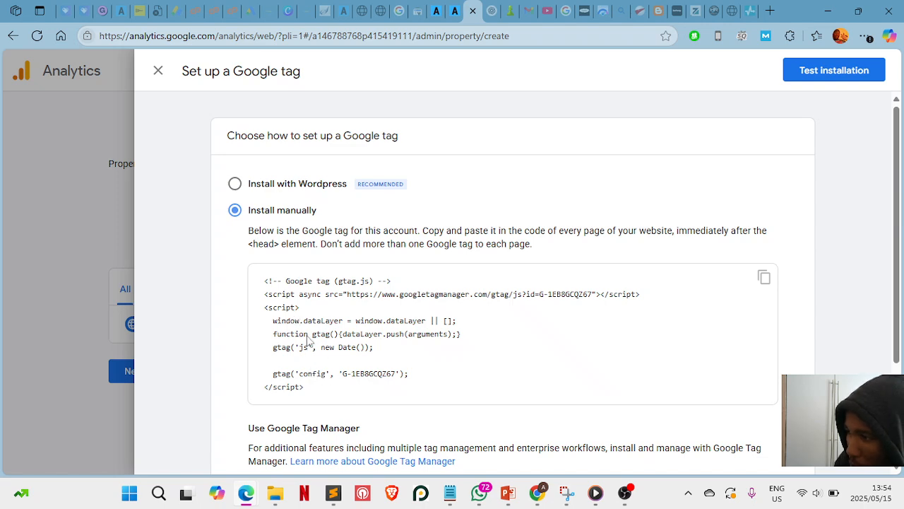
{"action": "scroll", "coordinate": [308, 341], "scroll_direction": "down", "scroll_amount": 1}
{"action": "scroll", "coordinate": [309, 342], "scroll_direction": "up", "scroll_amount": 1}
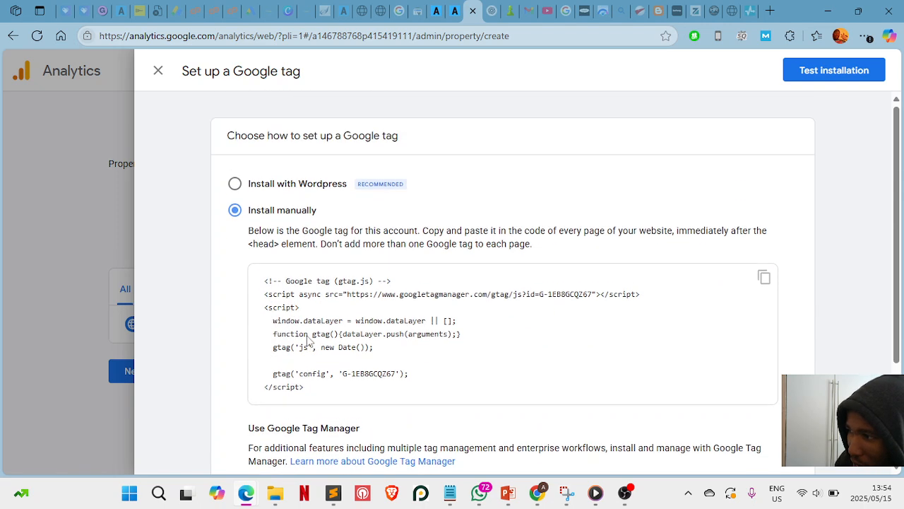
{"action": "left_click", "coordinate": [237, 188]}
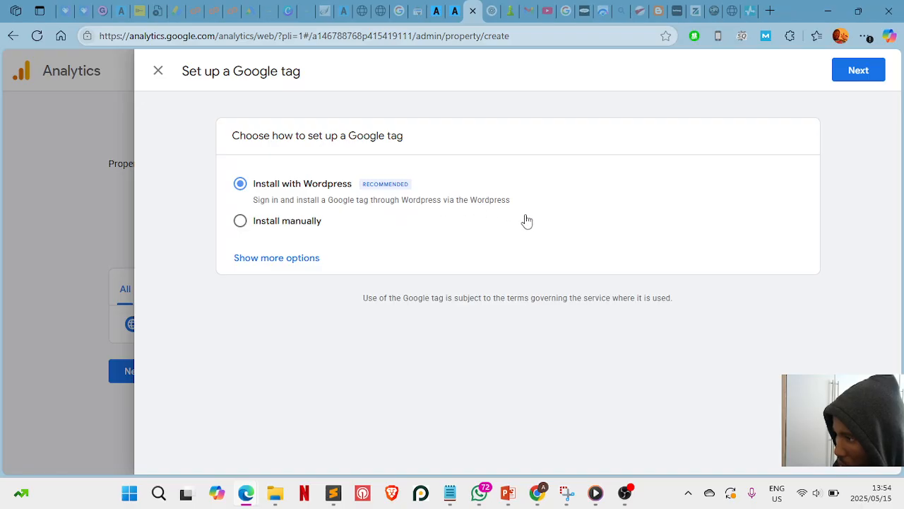
{"action": "left_click", "coordinate": [262, 266]}
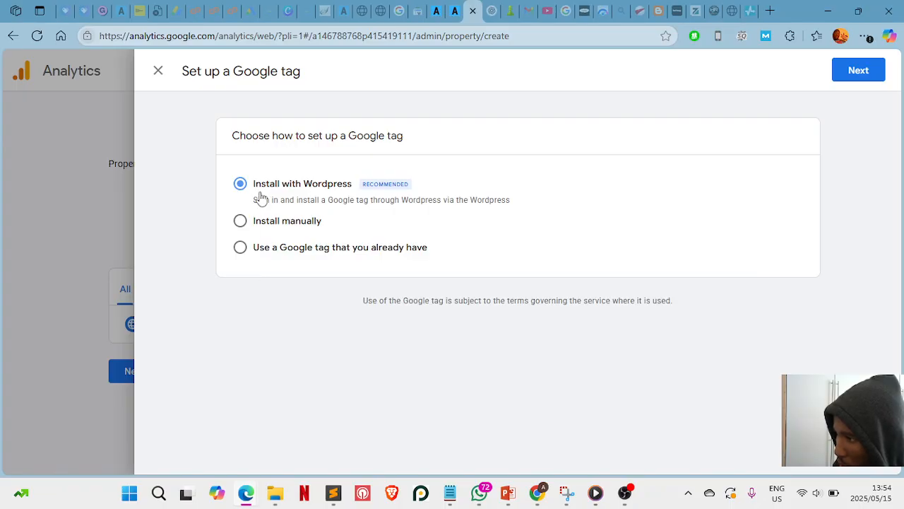
{"action": "left_click", "coordinate": [242, 223]}
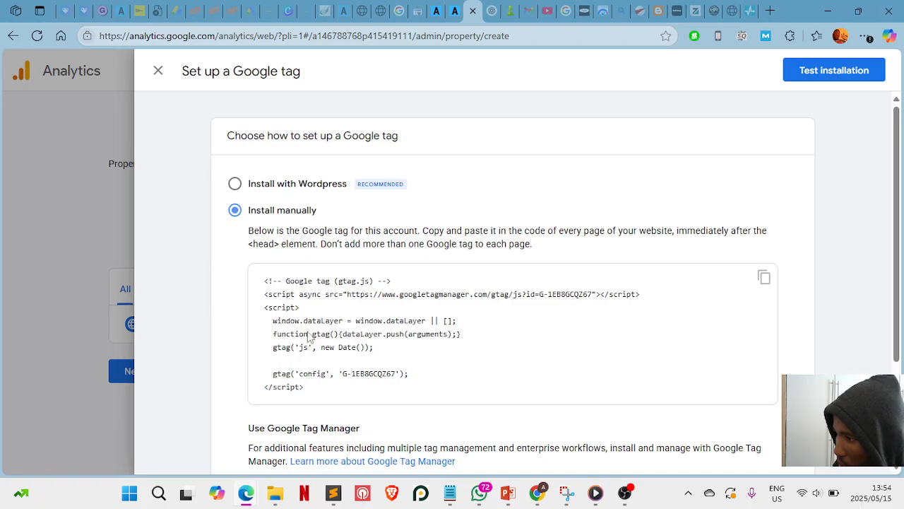
{"action": "scroll", "coordinate": [308, 339], "scroll_direction": "down", "scroll_amount": 2}
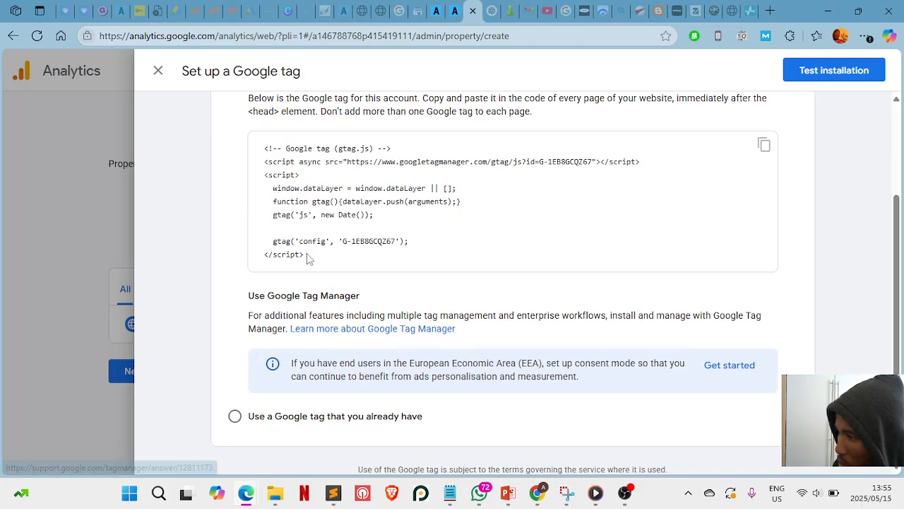
{"action": "scroll", "coordinate": [309, 339], "scroll_direction": "up", "scroll_amount": 1}
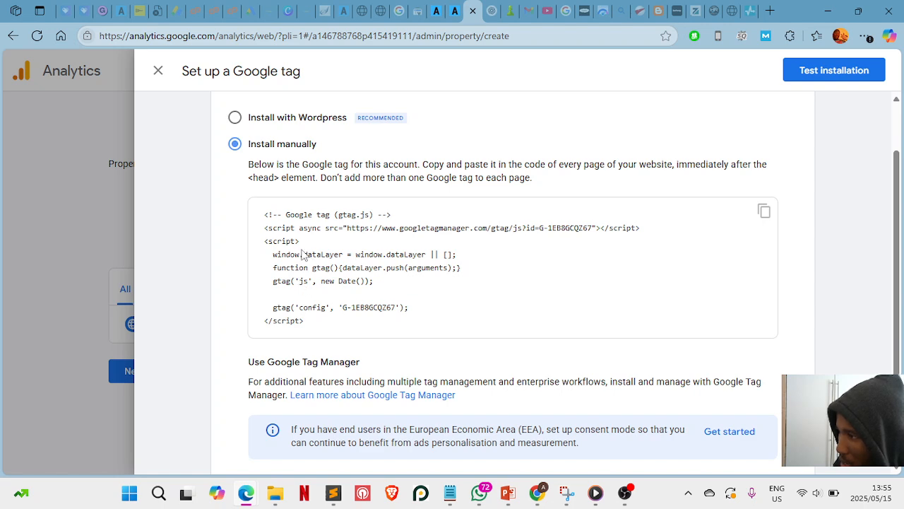
{"action": "scroll", "coordinate": [304, 258], "scroll_direction": "up", "scroll_amount": 1}
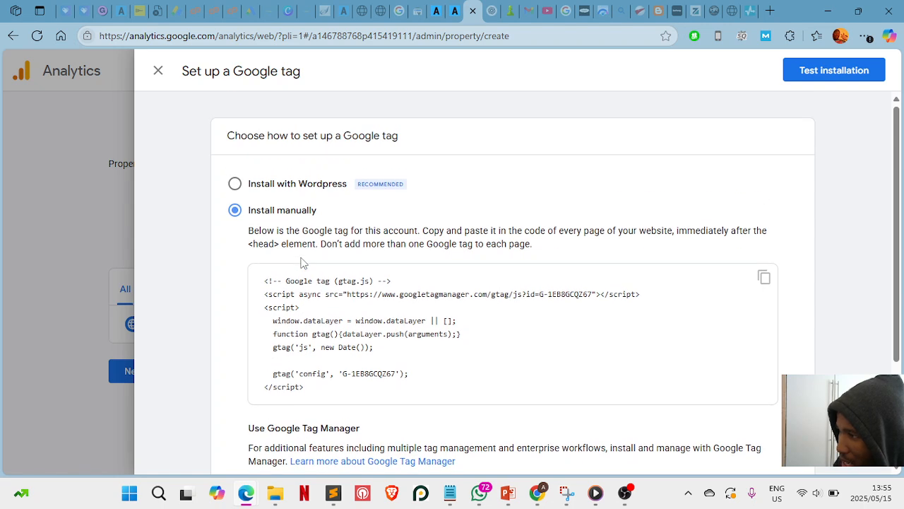
{"action": "left_click", "coordinate": [234, 185]}
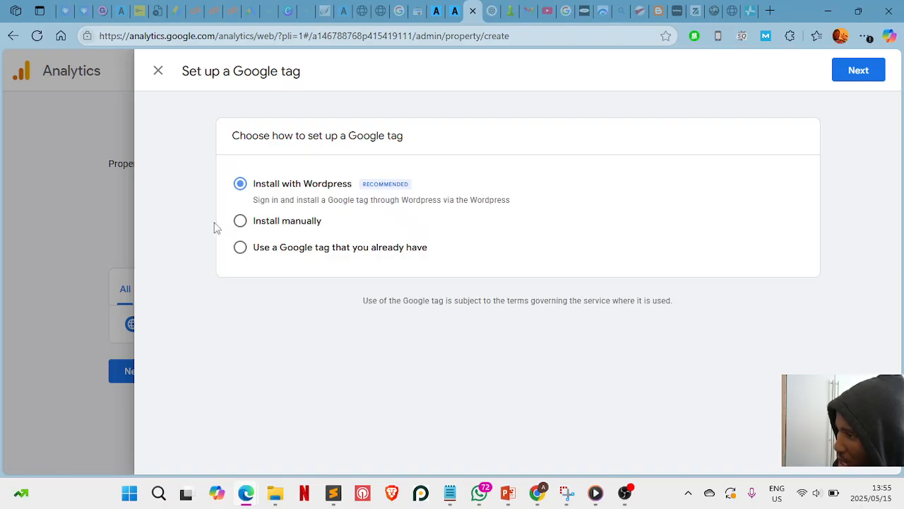
Step: Choose to install the Google tag manually and copy its code snippet
{"action": "left_click", "coordinate": [241, 225]}
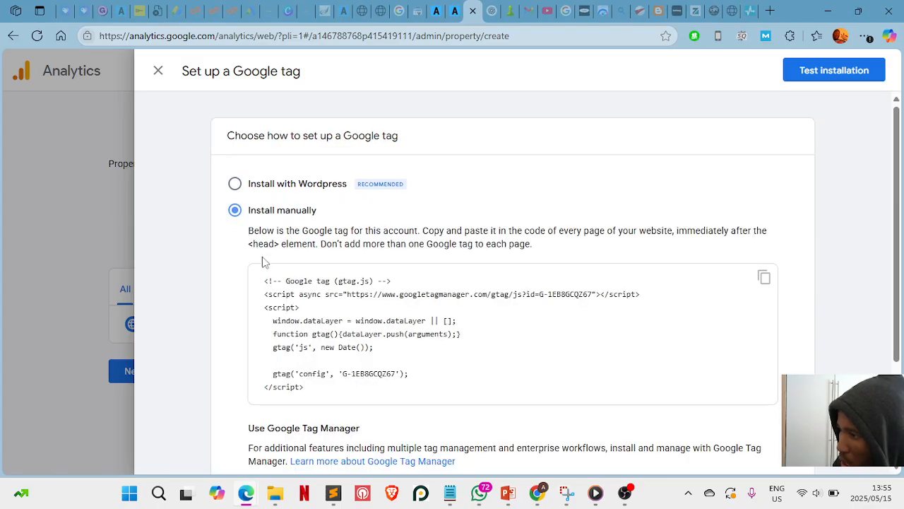
{"action": "left_click", "coordinate": [764, 282]}
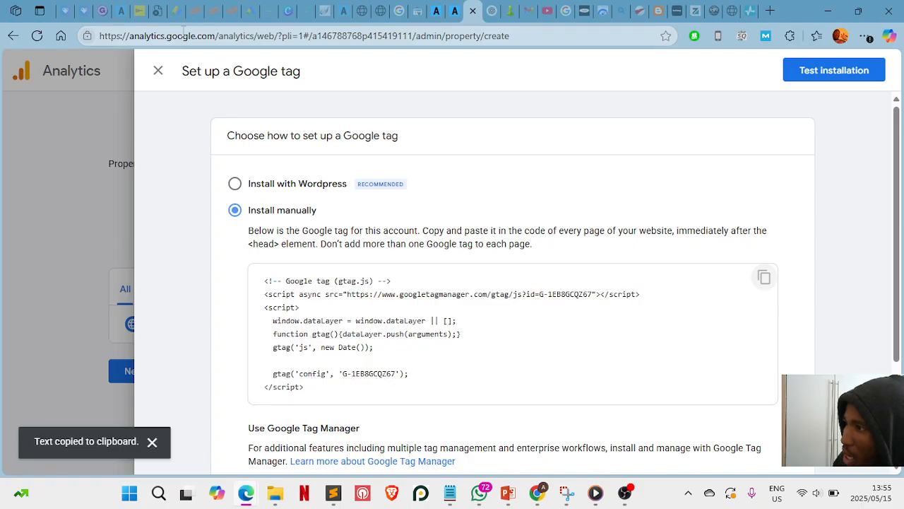
Step: Switch to the WordPress admin of adsense24.com and search for "header" among the plugins available to add
{"action": "left_click", "coordinate": [434, 13]}
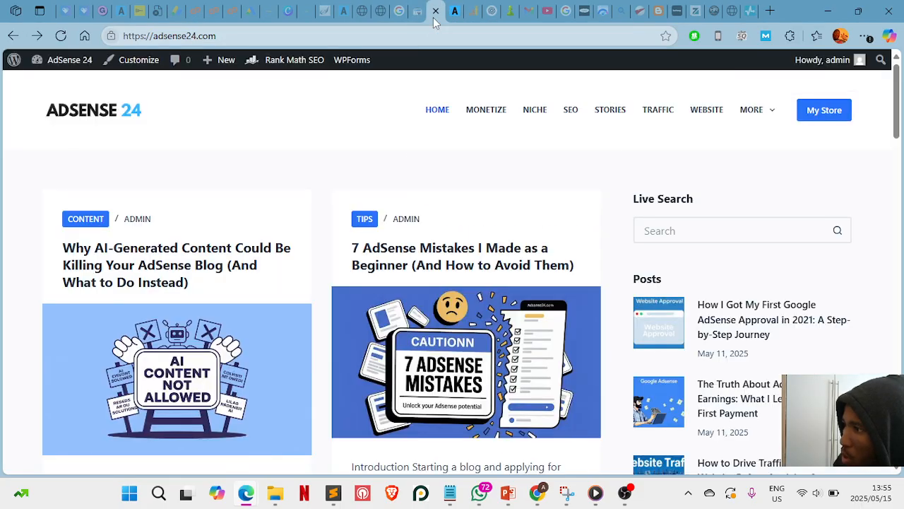
{"action": "left_click", "coordinate": [454, 12]}
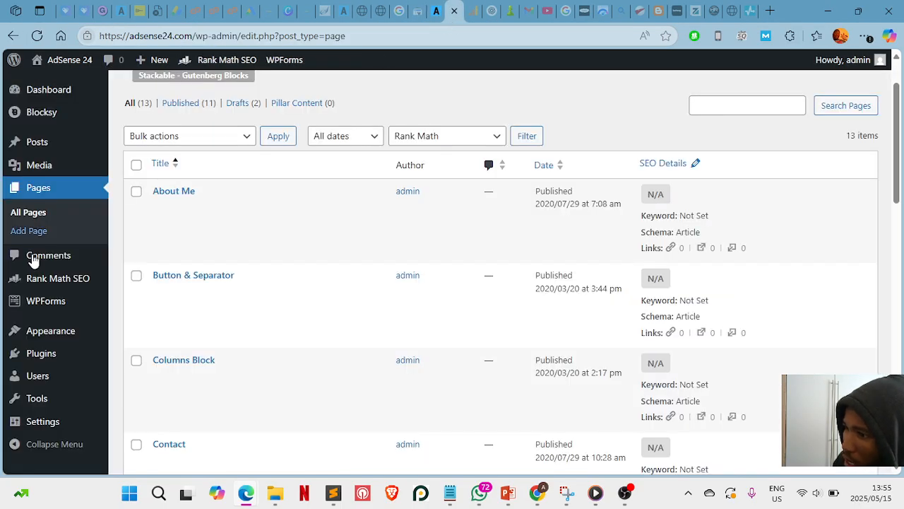
{"action": "scroll", "coordinate": [56, 325], "scroll_direction": "down", "scroll_amount": 1}
{"action": "mouse_move", "coordinate": [55, 356]}
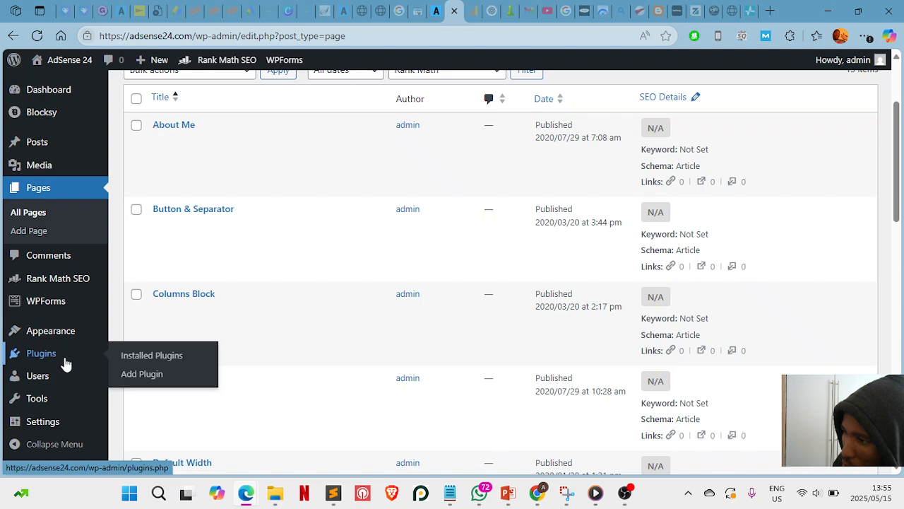
{"action": "left_click", "coordinate": [140, 364]}
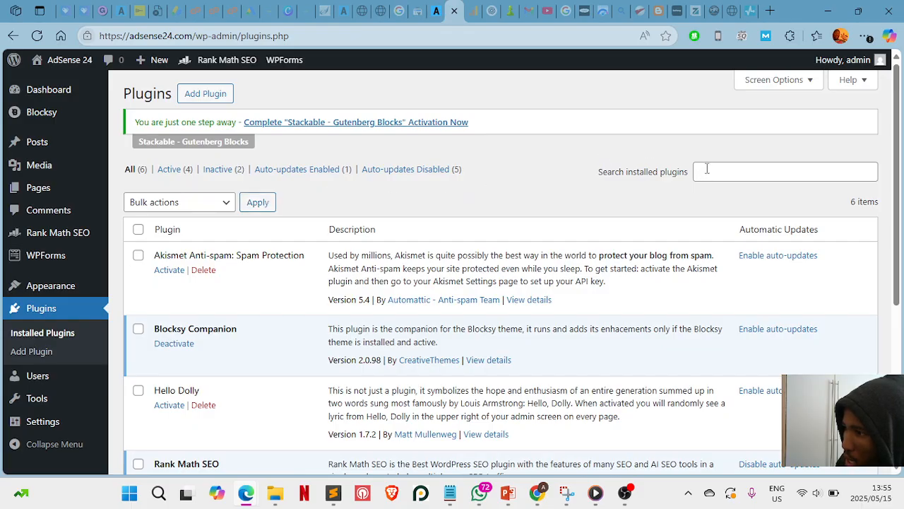
{"action": "left_click", "coordinate": [204, 96]}
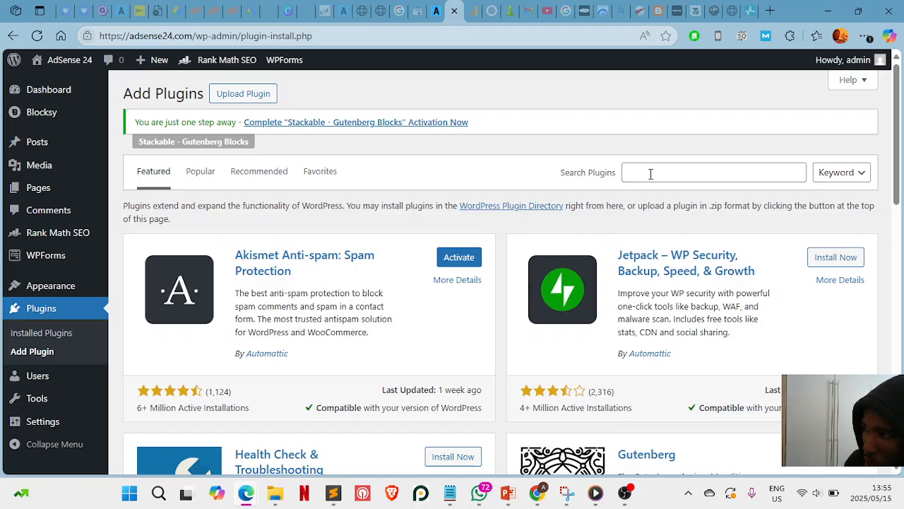
{"action": "left_click", "coordinate": [651, 174]}
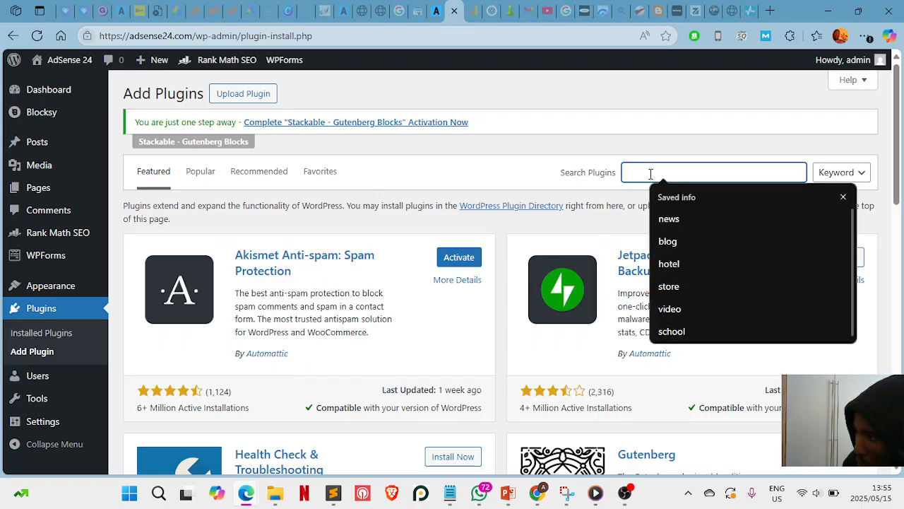
{"action": "type", "text": "header"}
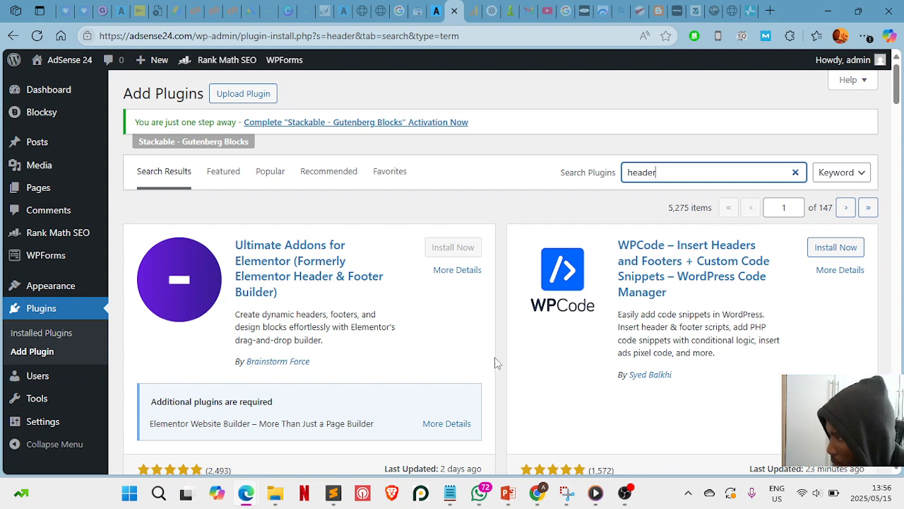
Step: Install and activate the WPCode – Insert Headers and Footers plugin from the search results
{"action": "scroll", "coordinate": [497, 361], "scroll_direction": "down", "scroll_amount": 2}
{"action": "scroll", "coordinate": [505, 325], "scroll_direction": "down", "scroll_amount": 1}
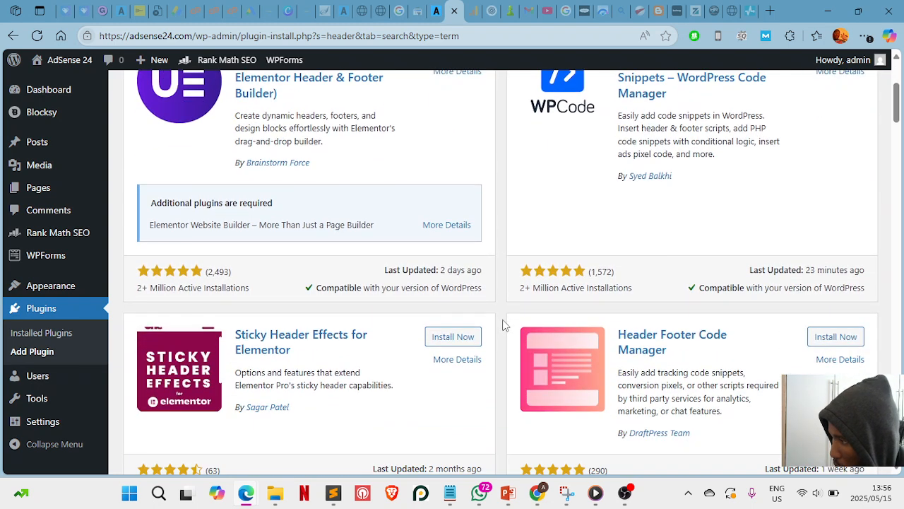
{"action": "scroll", "coordinate": [504, 329], "scroll_direction": "down", "scroll_amount": 1}
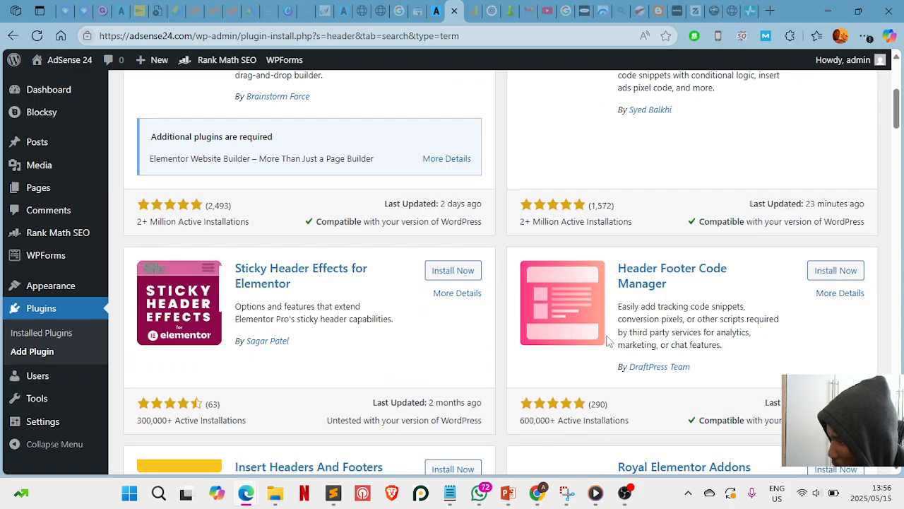
{"action": "scroll", "coordinate": [606, 313], "scroll_direction": "up", "scroll_amount": 4}
{"action": "scroll", "coordinate": [605, 313], "scroll_direction": "down", "scroll_amount": 1}
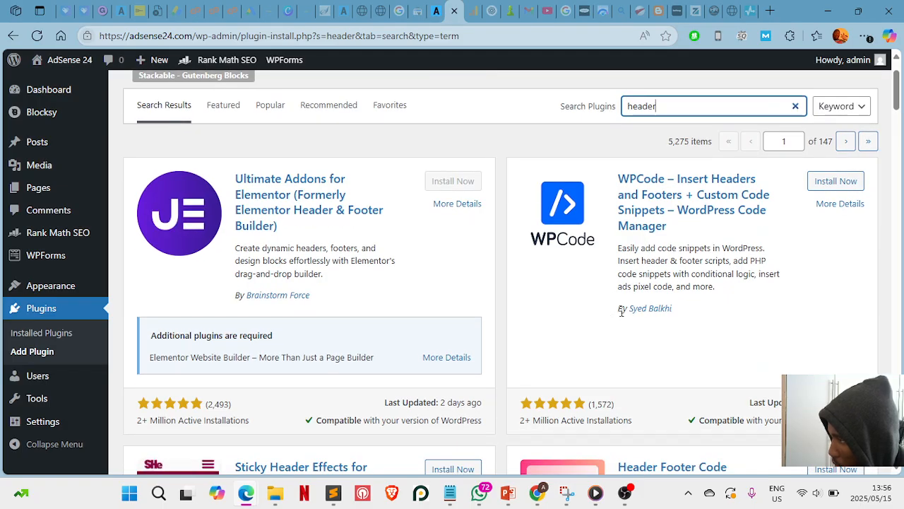
{"action": "scroll", "coordinate": [621, 312], "scroll_direction": "down", "scroll_amount": 2}
{"action": "scroll", "coordinate": [622, 312], "scroll_direction": "down", "scroll_amount": 5}
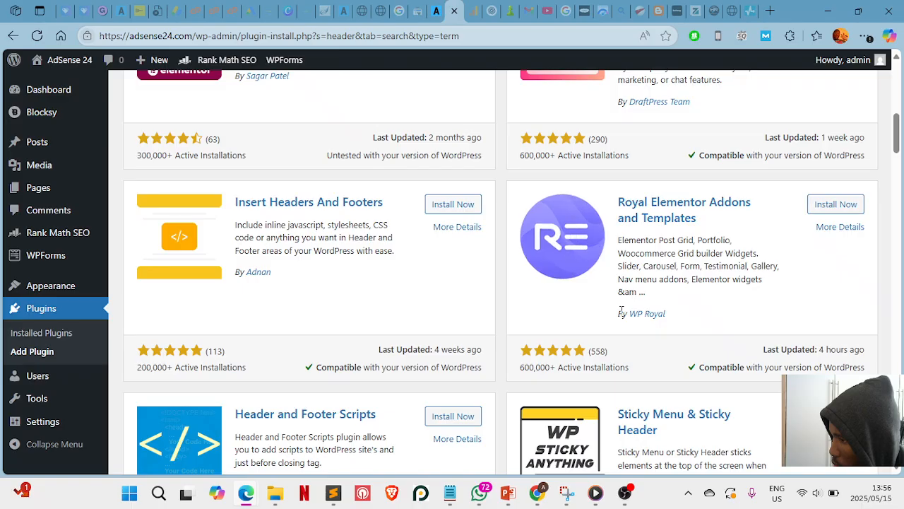
{"action": "scroll", "coordinate": [622, 312], "scroll_direction": "down", "scroll_amount": 2}
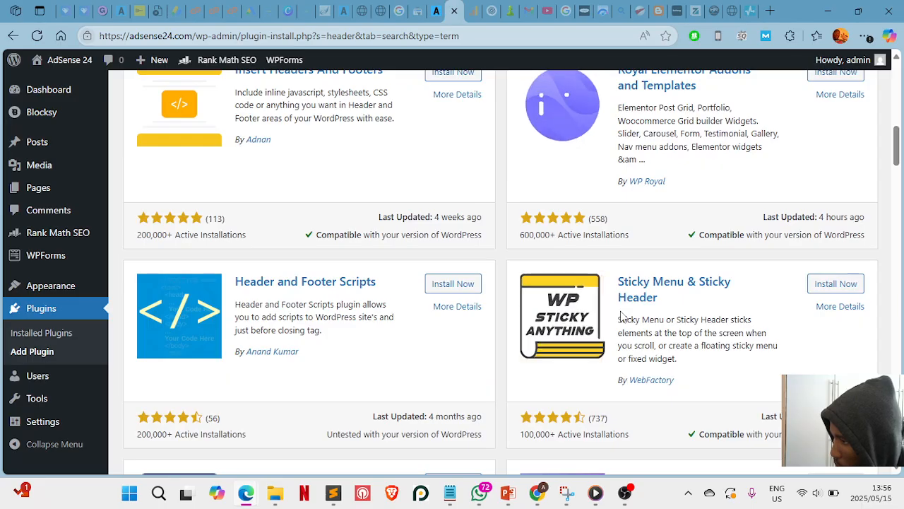
{"action": "scroll", "coordinate": [621, 316], "scroll_direction": "up", "scroll_amount": 6}
{"action": "scroll", "coordinate": [621, 302], "scroll_direction": "up", "scroll_amount": 4}
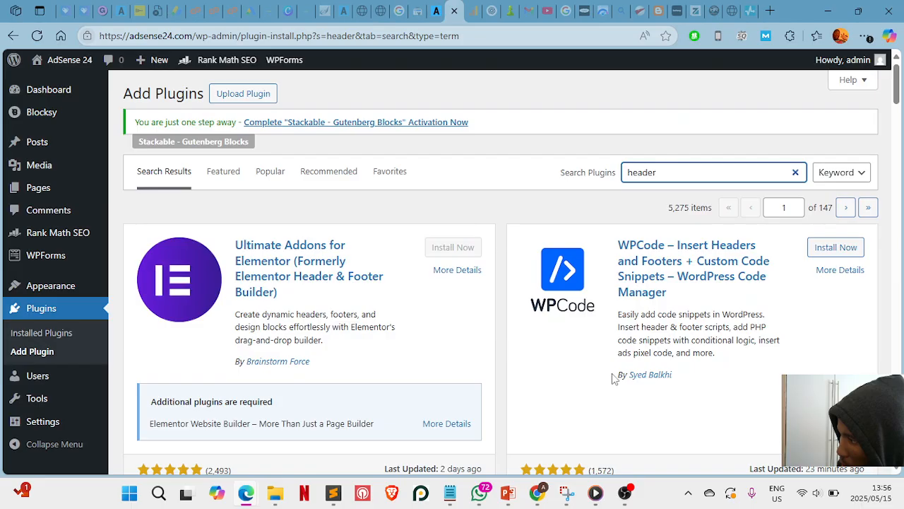
{"action": "scroll", "coordinate": [610, 378], "scroll_direction": "down", "scroll_amount": 2}
{"action": "scroll", "coordinate": [641, 293], "scroll_direction": "up", "scroll_amount": 2}
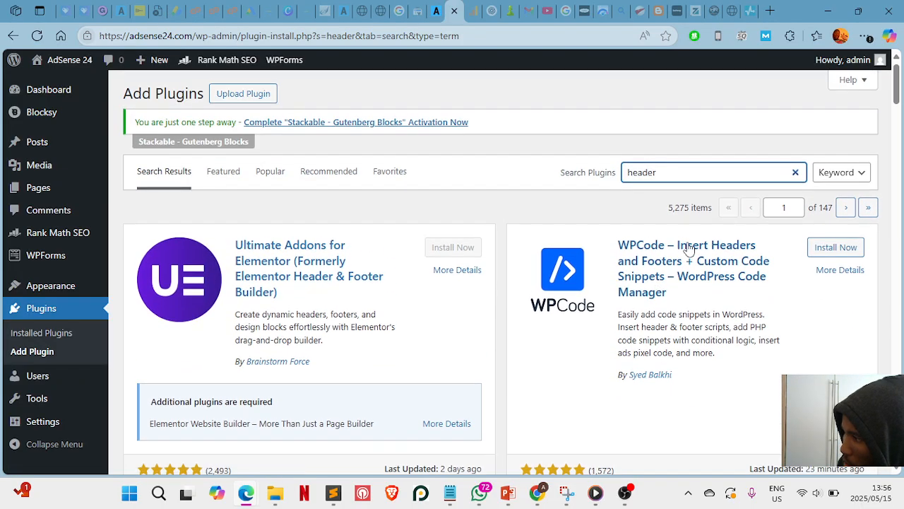
{"action": "left_click", "coordinate": [823, 255]}
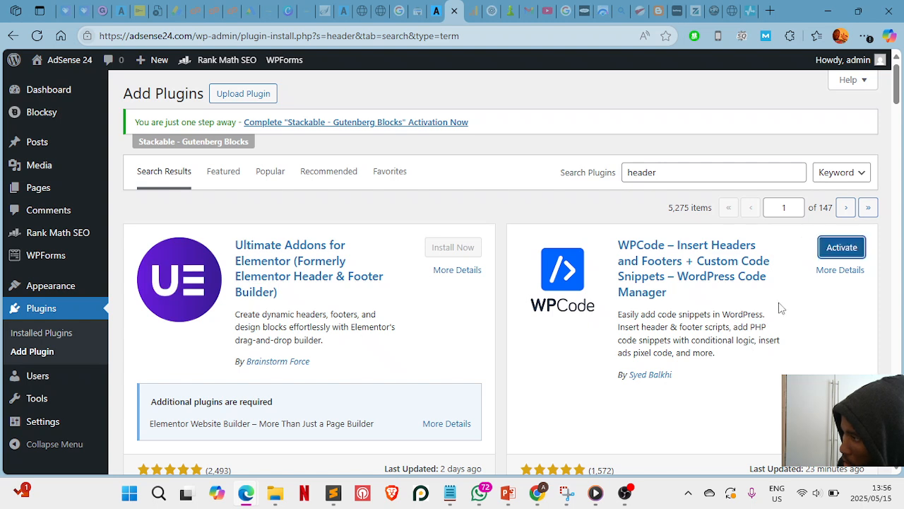
{"action": "left_click", "coordinate": [842, 254]}
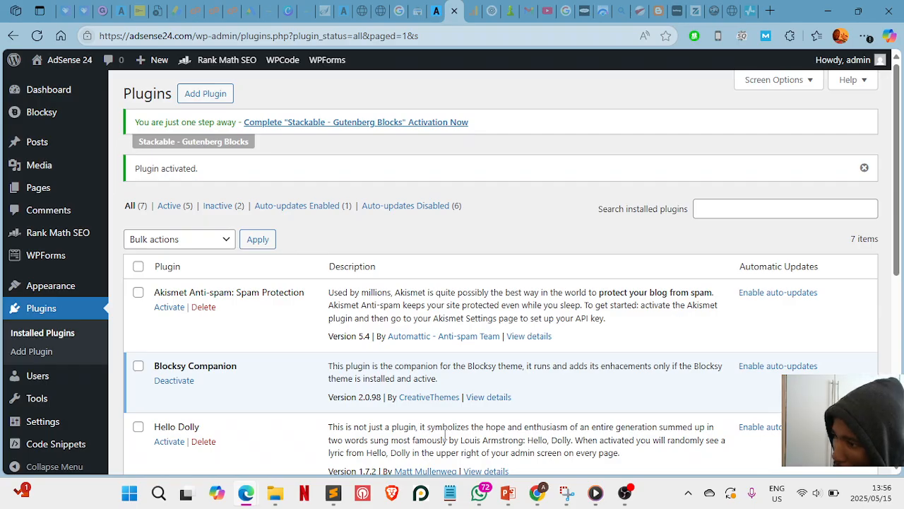
Step: Open the WPCode plugin's Header & Footer settings and go to the Header code box
{"action": "scroll", "coordinate": [71, 290], "scroll_direction": "down", "scroll_amount": 3}
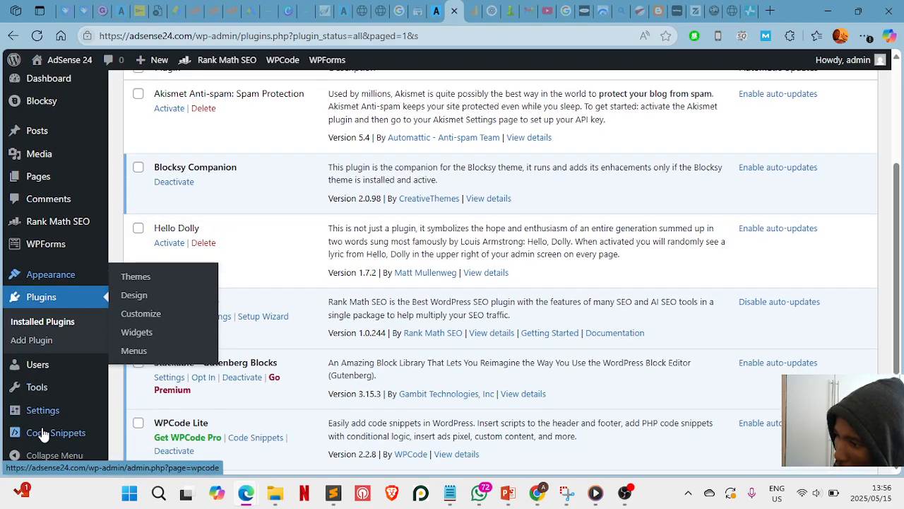
{"action": "mouse_move", "coordinate": [41, 432]}
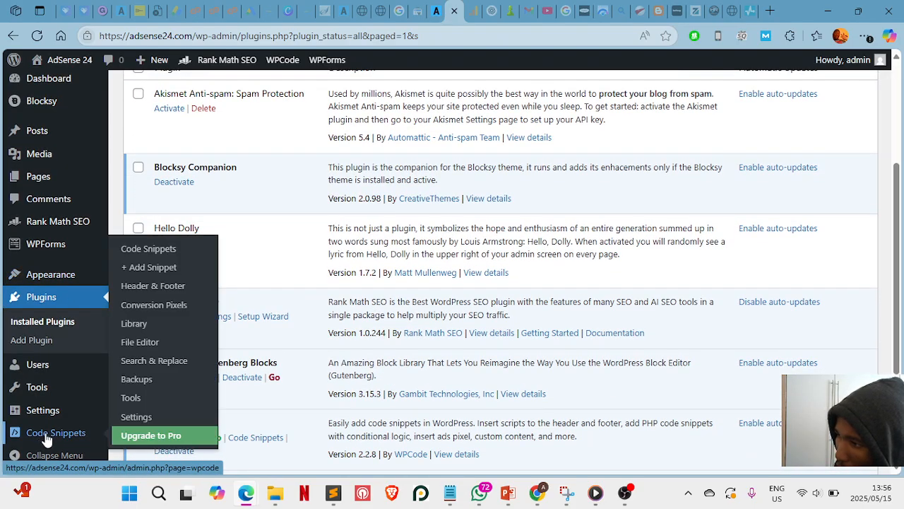
{"action": "left_click", "coordinate": [163, 287]}
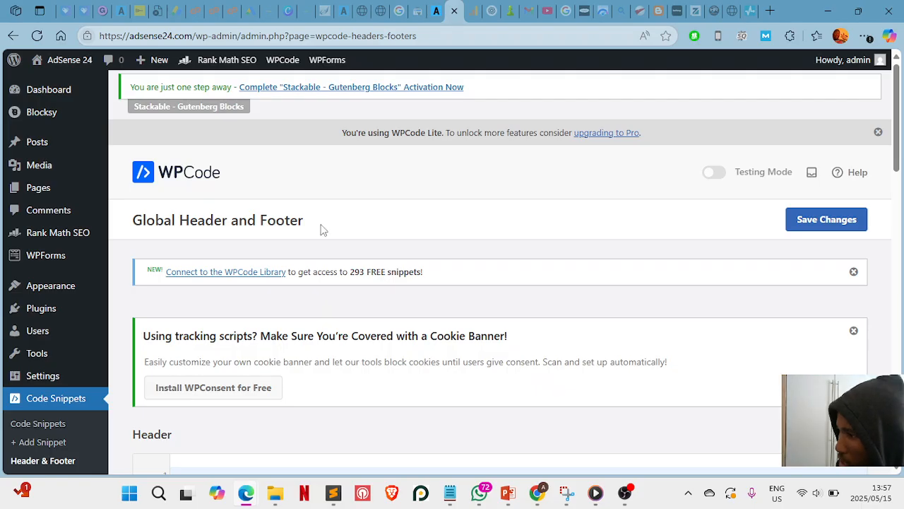
{"action": "scroll", "coordinate": [294, 217], "scroll_direction": "down", "scroll_amount": 4}
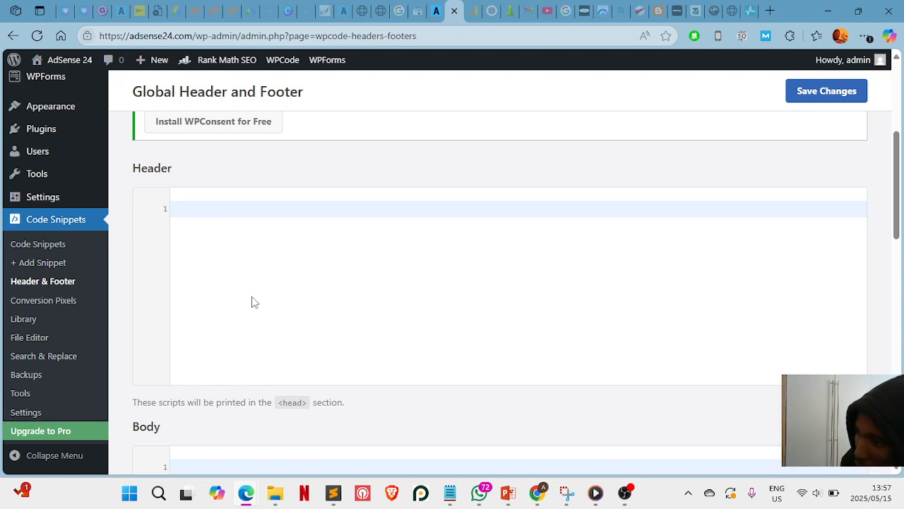
Step: Check the Google tag snippet in Analytics and paste it into WPCode's global Header code box
{"action": "key", "text": "alt+Tab"}
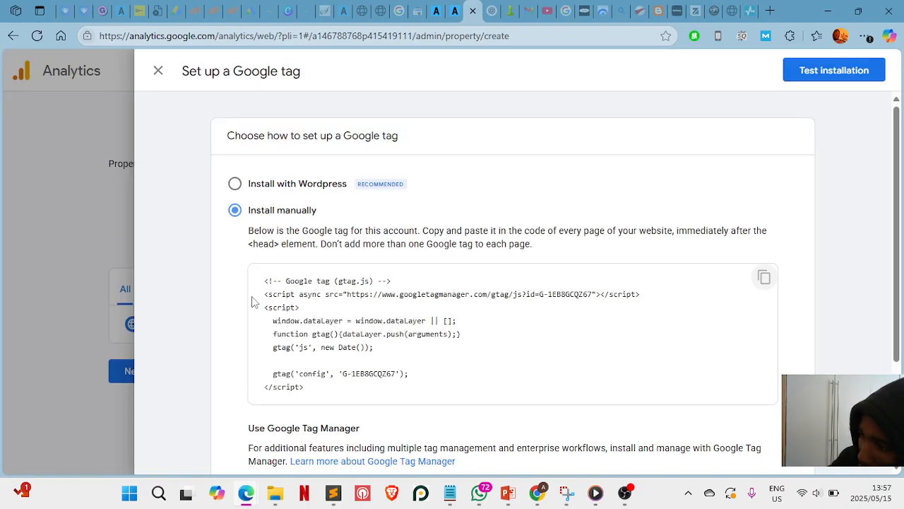
{"action": "scroll", "coordinate": [254, 301], "scroll_direction": "down", "scroll_amount": 1}
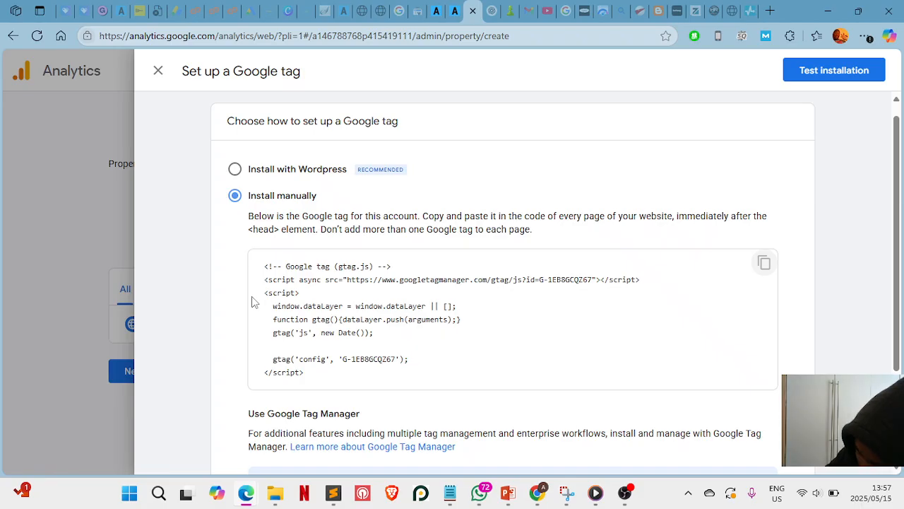
{"action": "key", "text": "alt+Tab"}
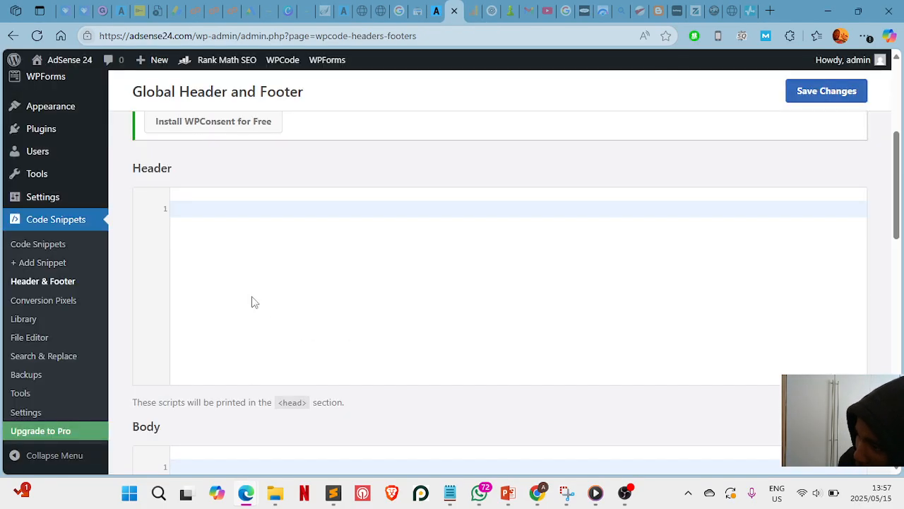
{"action": "left_click", "coordinate": [201, 211]}
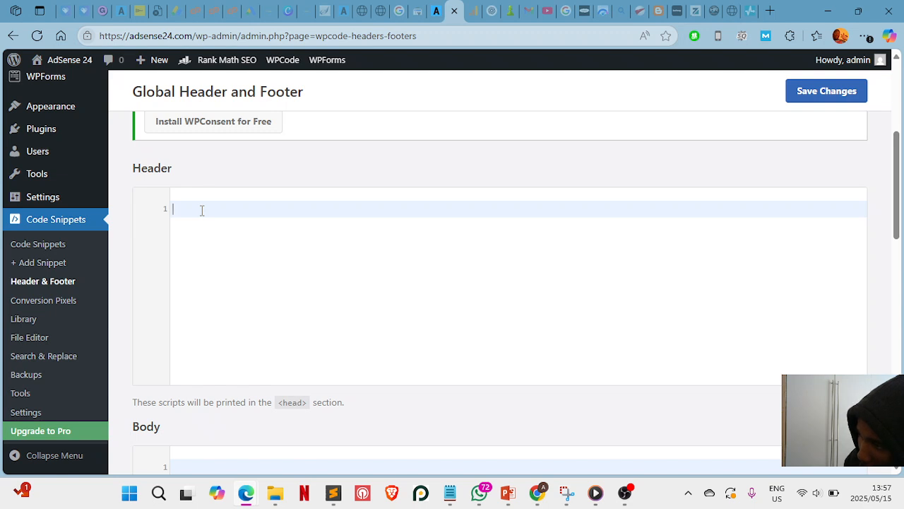
{"action": "type", "text": "<!-- Google tag (gtag.js) --> <script async src=\"https://www.googletagmanager.com/gtag/js?id=G-1EB8GCQZ67\"></script> <script>   window.dataLayer = window.dataLayer || [];   function gtag(){dataLayer.push(arguments);}   gtag('js', new Date());    gtag('config', 'G-1EB8GCQZ67'); </script>"}
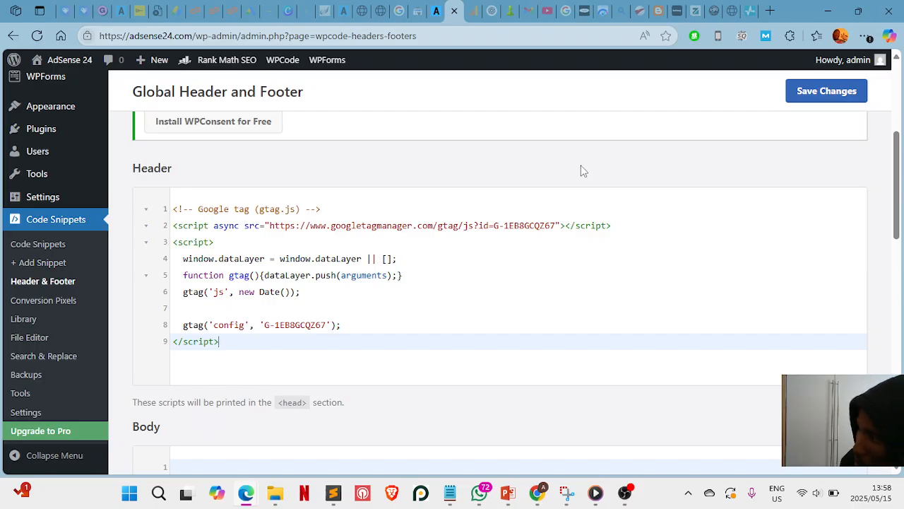
Step: Save the global header and footer changes in WPCode, check the header snippet and reload the settings page
{"action": "left_click", "coordinate": [802, 94]}
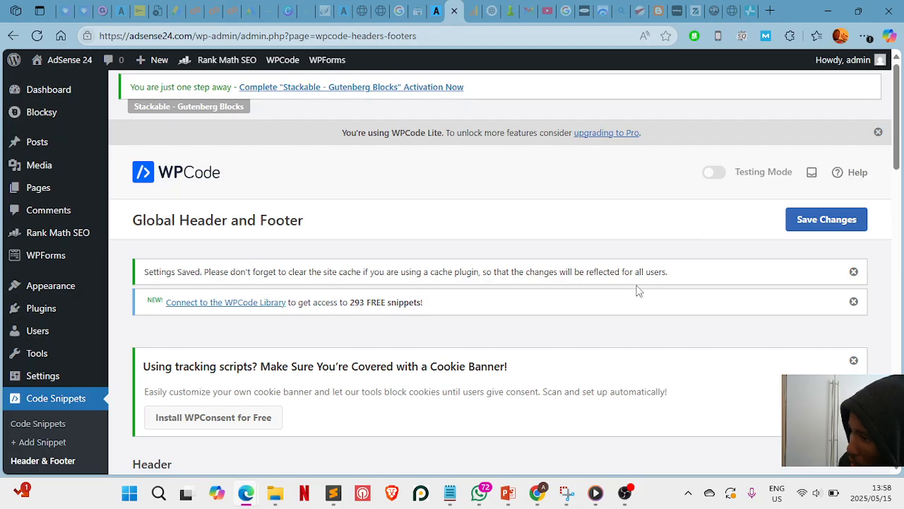
{"action": "scroll", "coordinate": [636, 287], "scroll_direction": "down", "scroll_amount": 7}
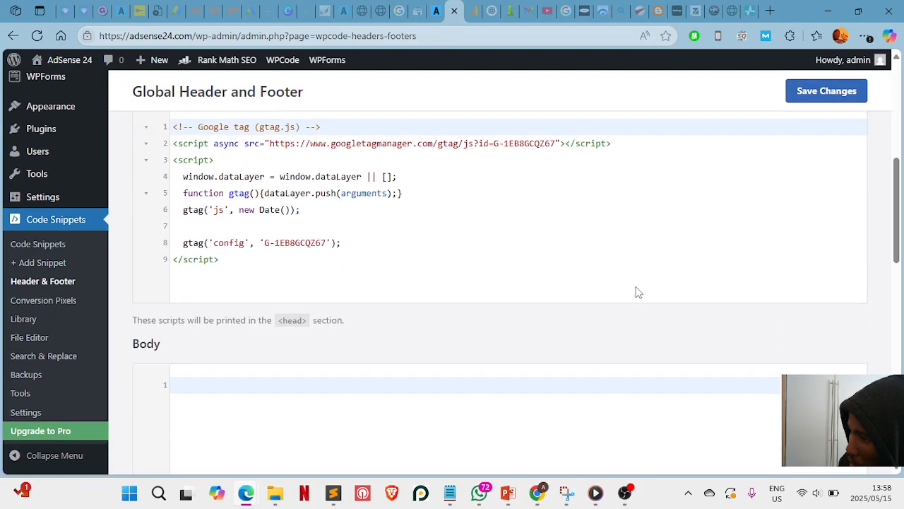
{"action": "scroll", "coordinate": [636, 287], "scroll_direction": "up", "scroll_amount": 7}
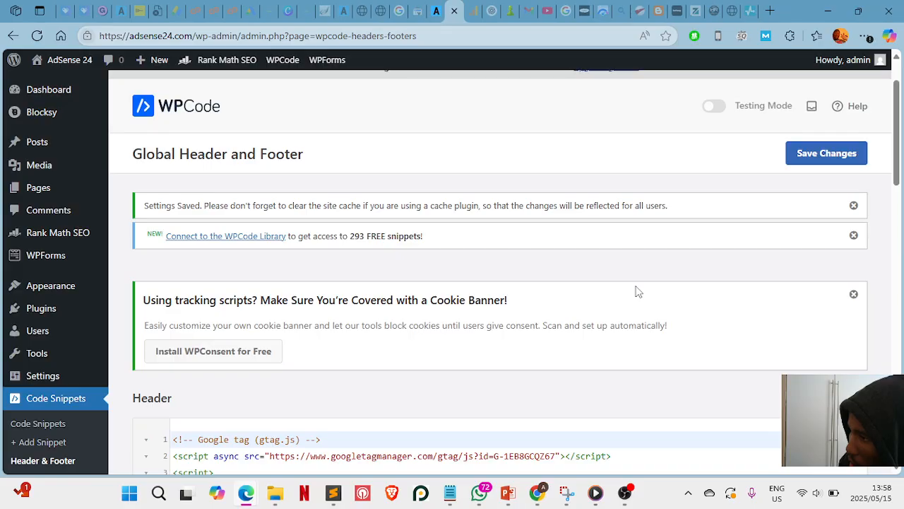
{"action": "left_click", "coordinate": [809, 161]}
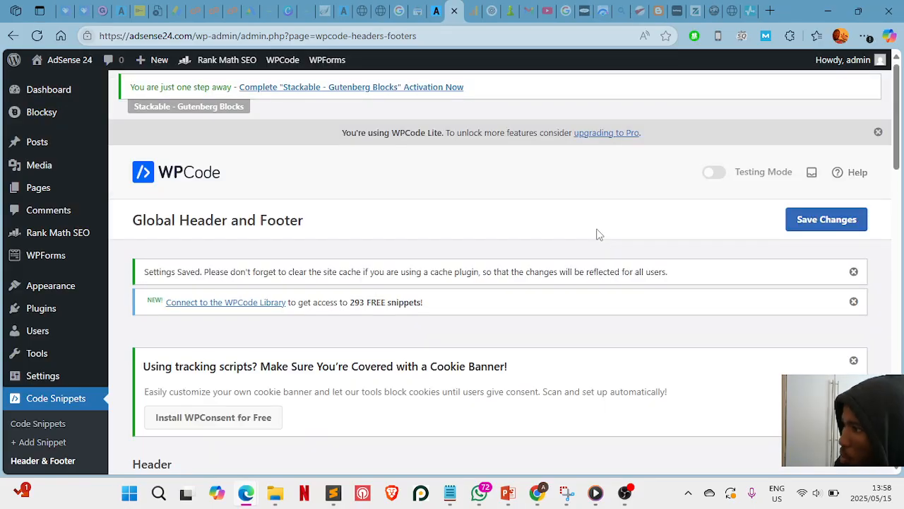
{"action": "left_click", "coordinate": [475, 13]}
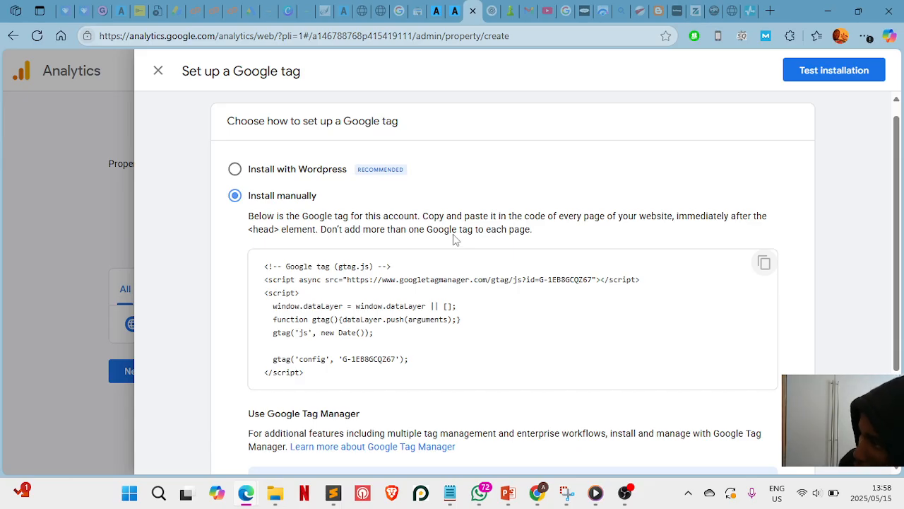
{"action": "left_click", "coordinate": [455, 14]}
{"action": "left_click", "coordinate": [36, 37]}
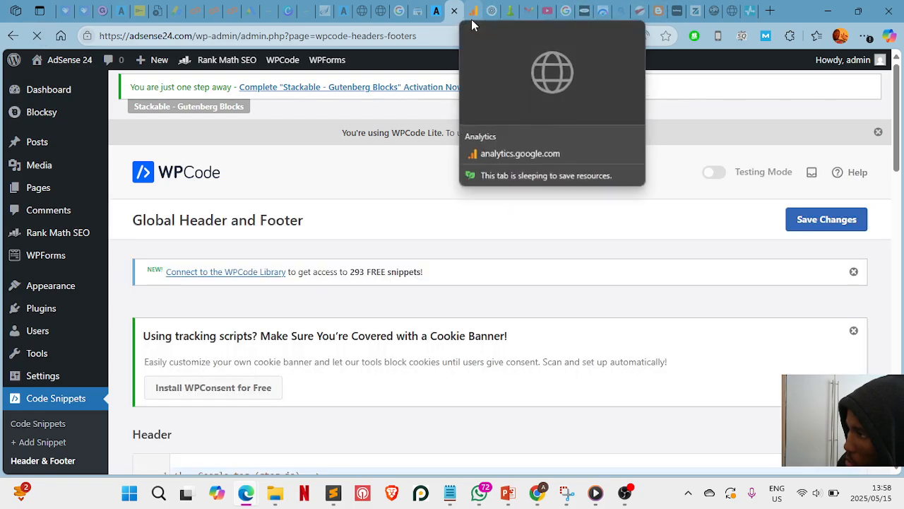
Step: Return to the Google tag setup in Analytics, test the manual installation and confirm it
{"action": "left_click", "coordinate": [471, 19]}
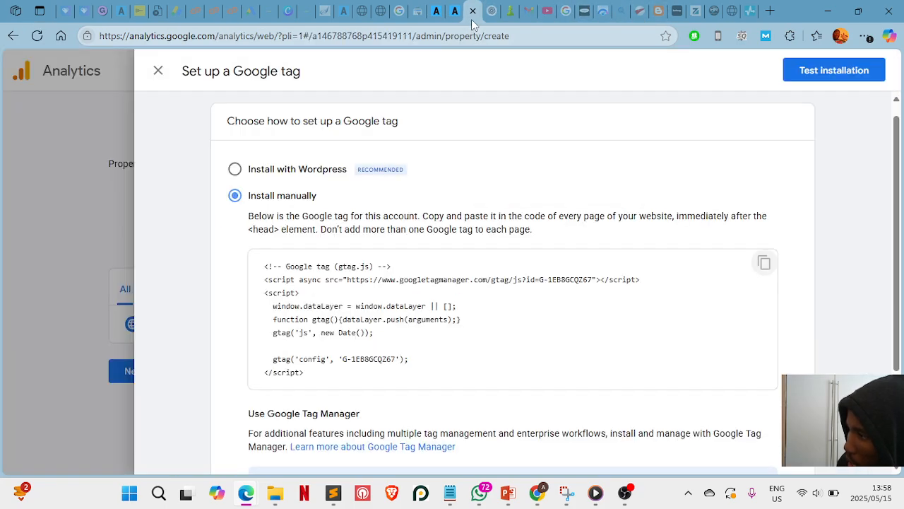
{"action": "left_click", "coordinate": [820, 73]}
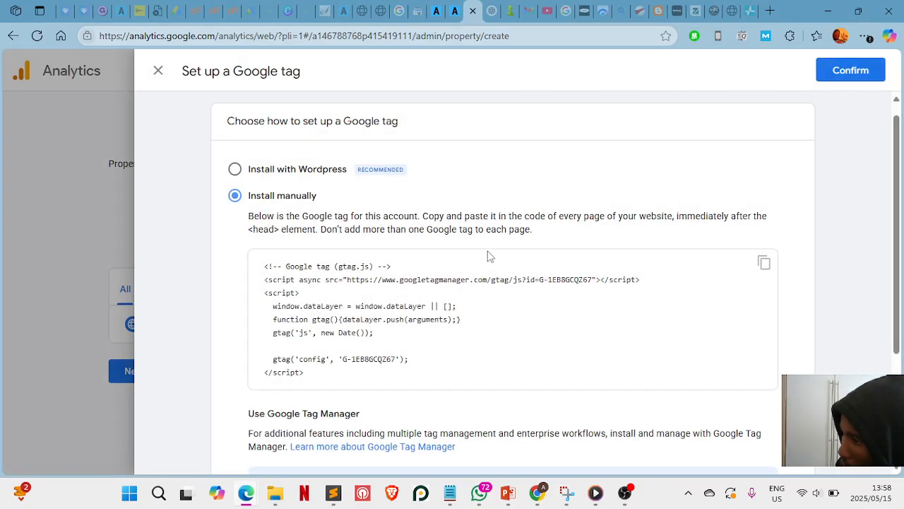
{"action": "scroll", "coordinate": [489, 254], "scroll_direction": "down", "scroll_amount": 3}
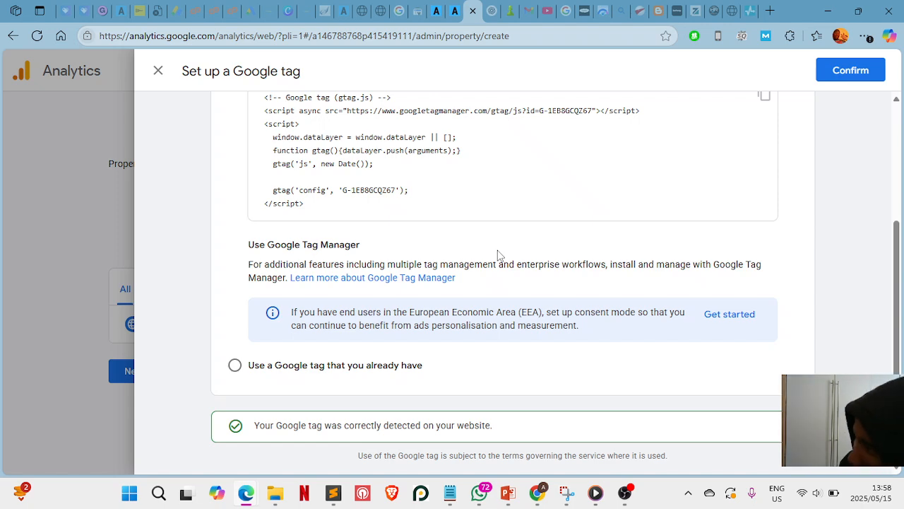
{"action": "left_click", "coordinate": [840, 73]}
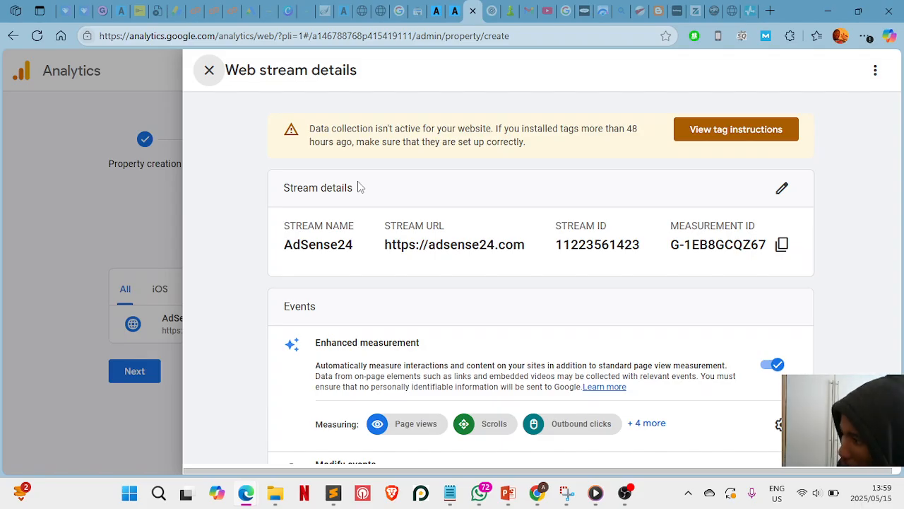
Step: Examine the AdSense24 web stream details, including the stream information, enhanced measurement, event options and Google tag settings
{"action": "scroll", "coordinate": [385, 180], "scroll_direction": "down", "scroll_amount": 4}
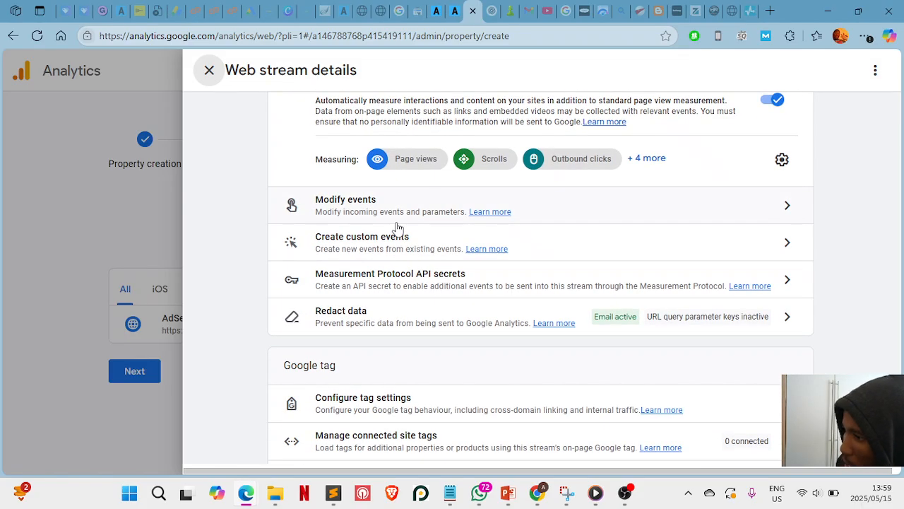
{"action": "scroll", "coordinate": [424, 296], "scroll_direction": "up", "scroll_amount": 4}
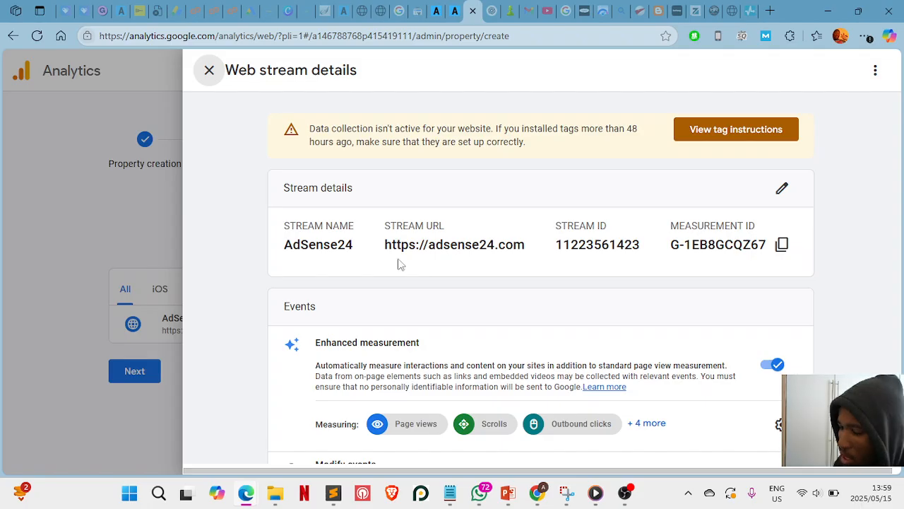
{"action": "scroll", "coordinate": [368, 268], "scroll_direction": "down", "scroll_amount": 5}
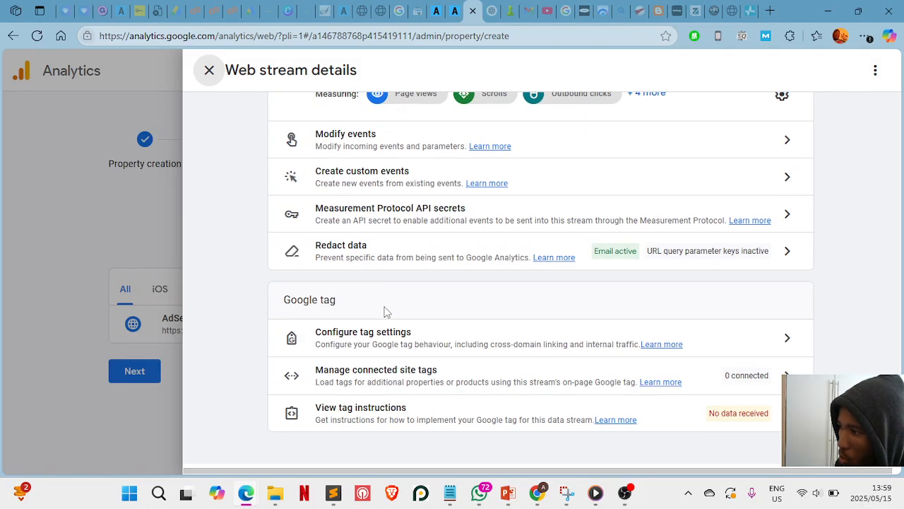
{"action": "scroll", "coordinate": [387, 311], "scroll_direction": "up", "scroll_amount": 5}
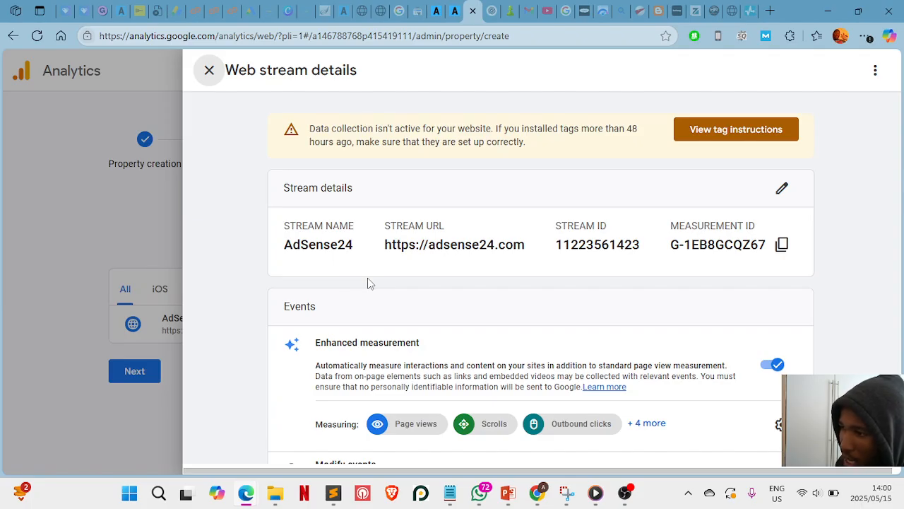
{"action": "scroll", "coordinate": [365, 297], "scroll_direction": "down", "scroll_amount": 1}
{"action": "scroll", "coordinate": [396, 332], "scroll_direction": "down", "scroll_amount": 4}
{"action": "scroll", "coordinate": [424, 339], "scroll_direction": "up", "scroll_amount": 4}
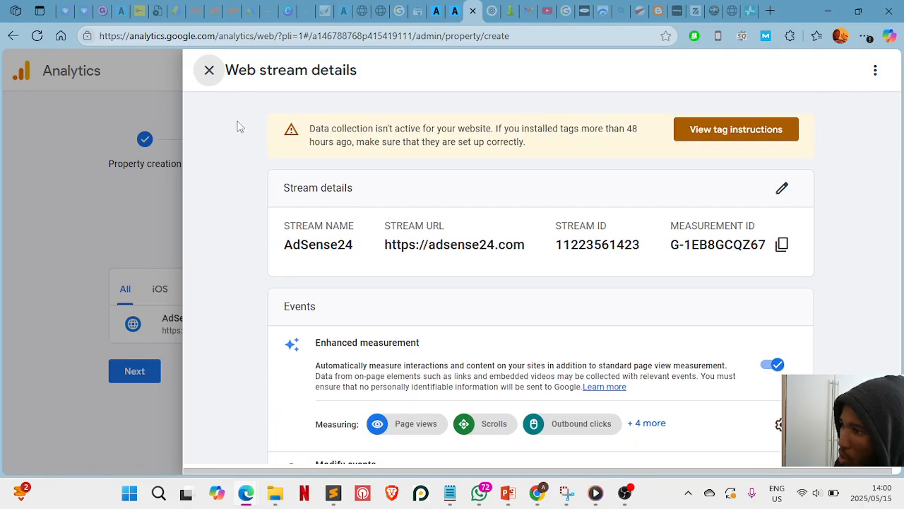
{"action": "scroll", "coordinate": [513, 408], "scroll_direction": "down", "scroll_amount": 5}
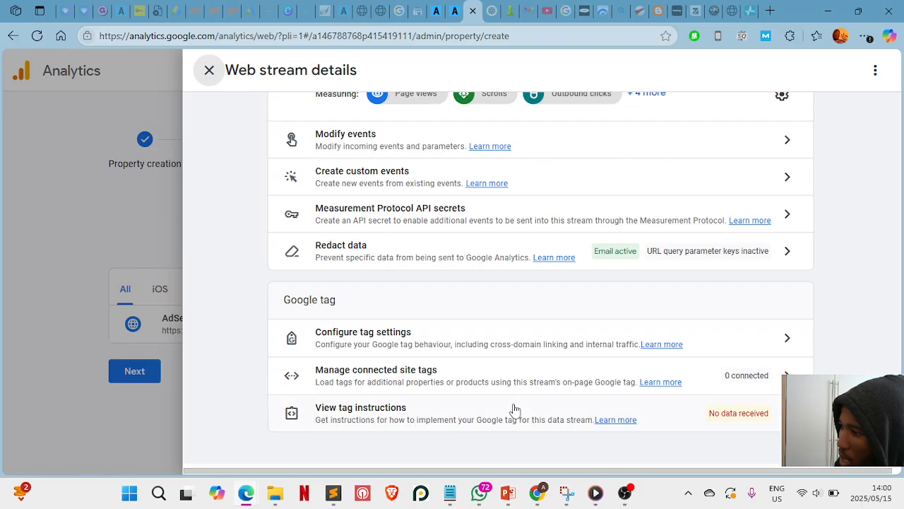
Step: Close the web stream details, complete the data collection stage and review the follow-up options for the new property
{"action": "left_click", "coordinate": [210, 72]}
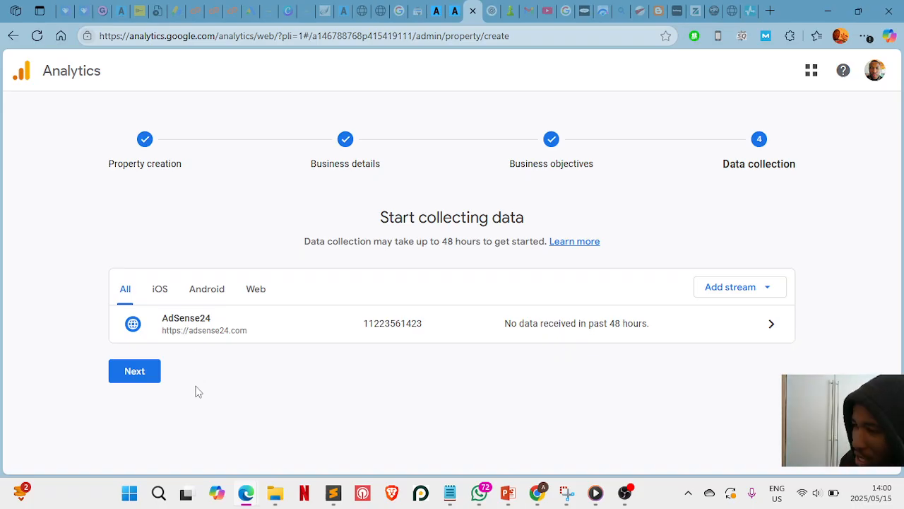
{"action": "left_click", "coordinate": [136, 376]}
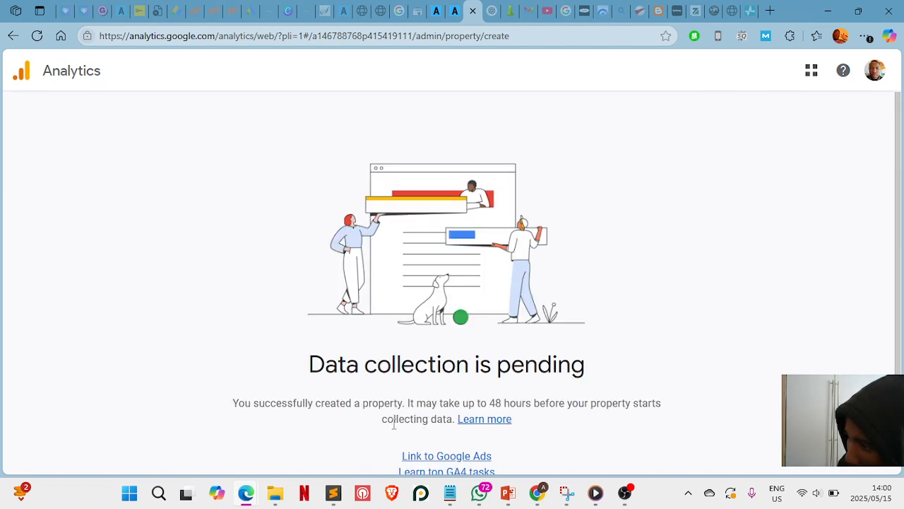
{"action": "scroll", "coordinate": [480, 409], "scroll_direction": "down", "scroll_amount": 1}
{"action": "scroll", "coordinate": [485, 415], "scroll_direction": "down", "scroll_amount": 1}
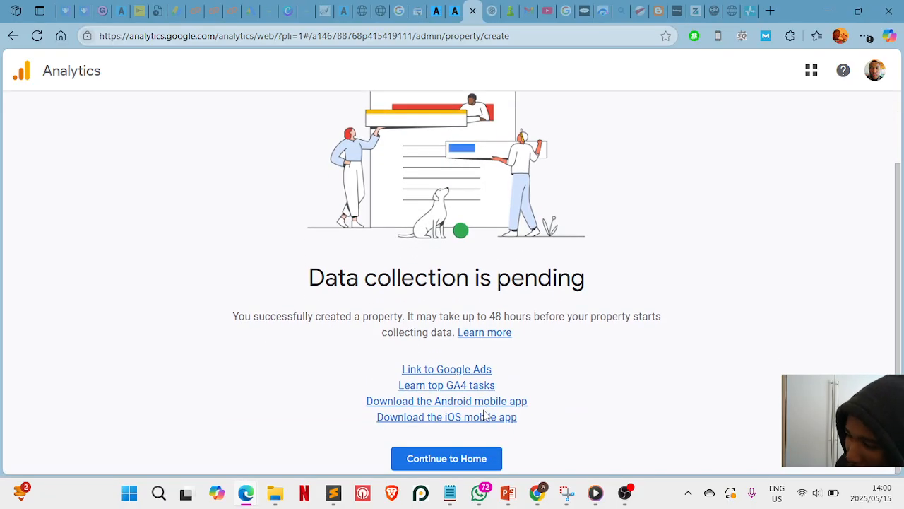